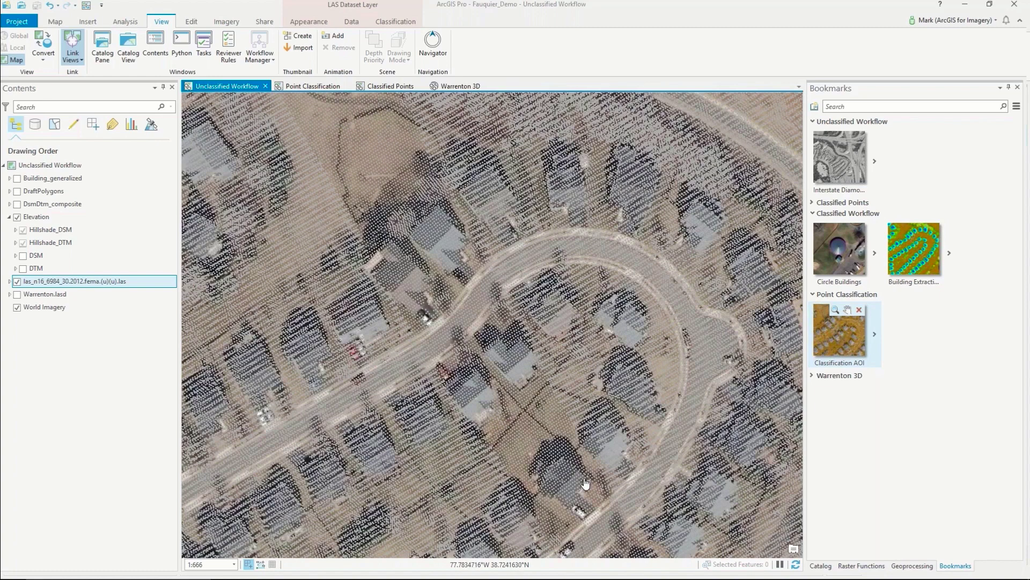
Step: Expand the las_n16 point cloud layer to list its classification codes 0–18
{"action": "left_click", "coordinate": [9, 281]}
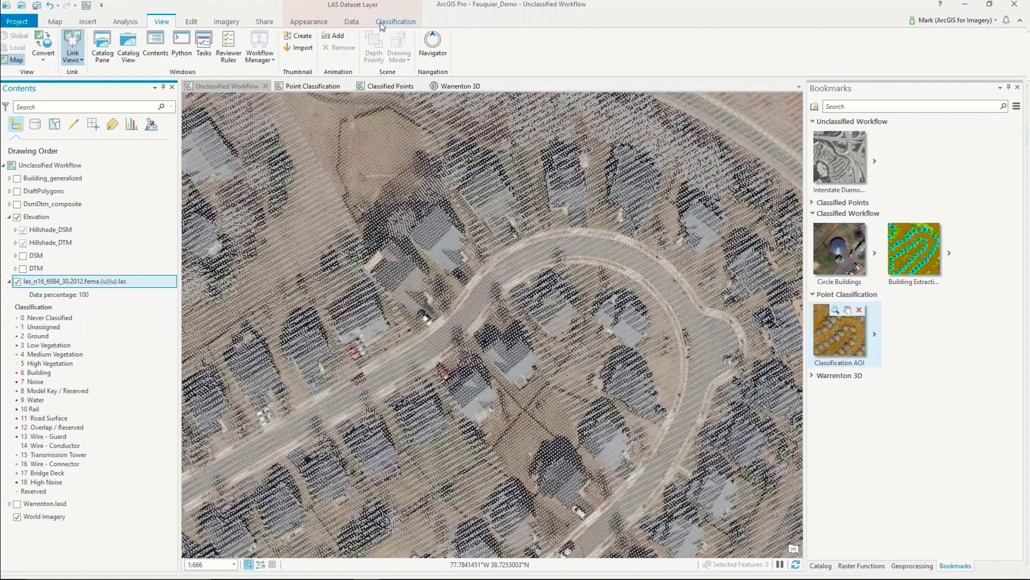
{"action": "left_click", "coordinate": [320, 23]}
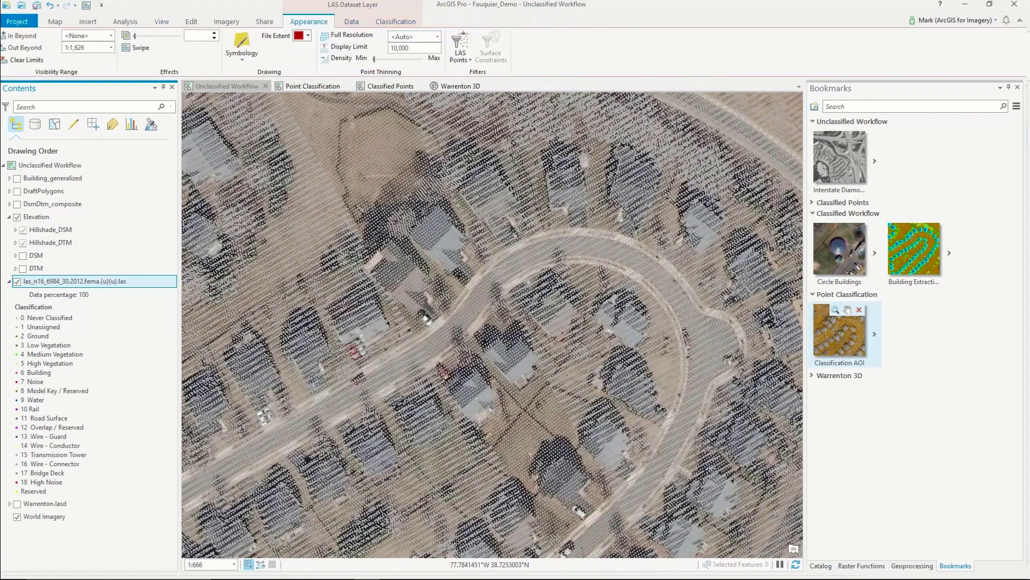
Step: Symbolize the point cloud by Elevation, then Return, then Intensity, ending on Classification
{"action": "left_click", "coordinate": [249, 60]}
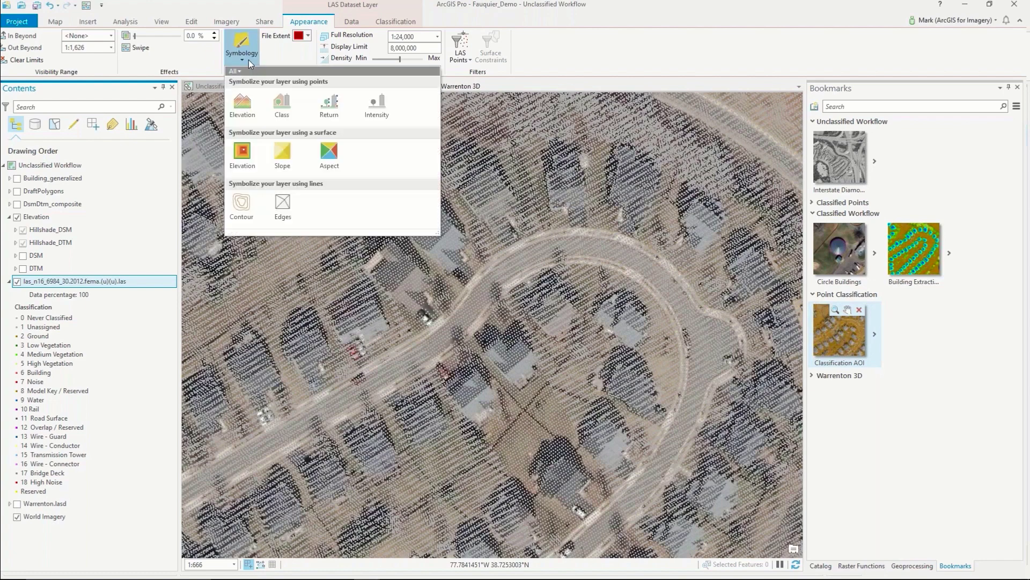
{"action": "left_click", "coordinate": [244, 108]}
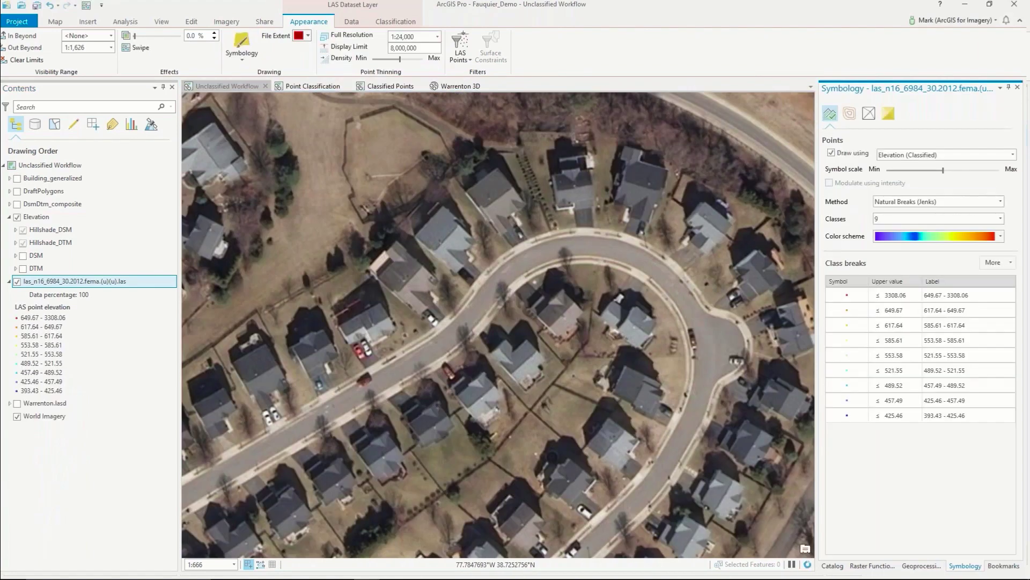
{"action": "left_click", "coordinate": [242, 46]}
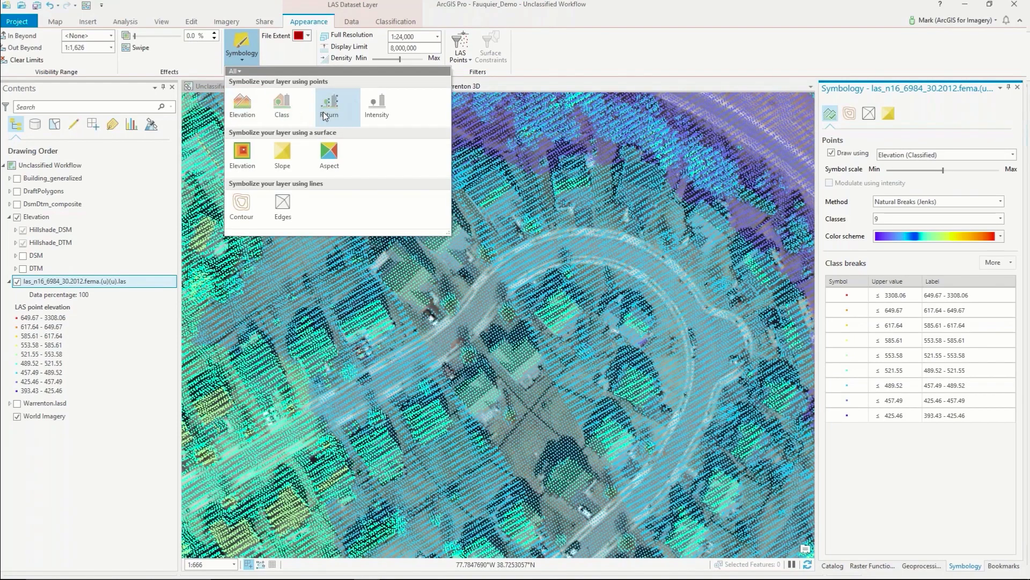
{"action": "left_click", "coordinate": [323, 111]}
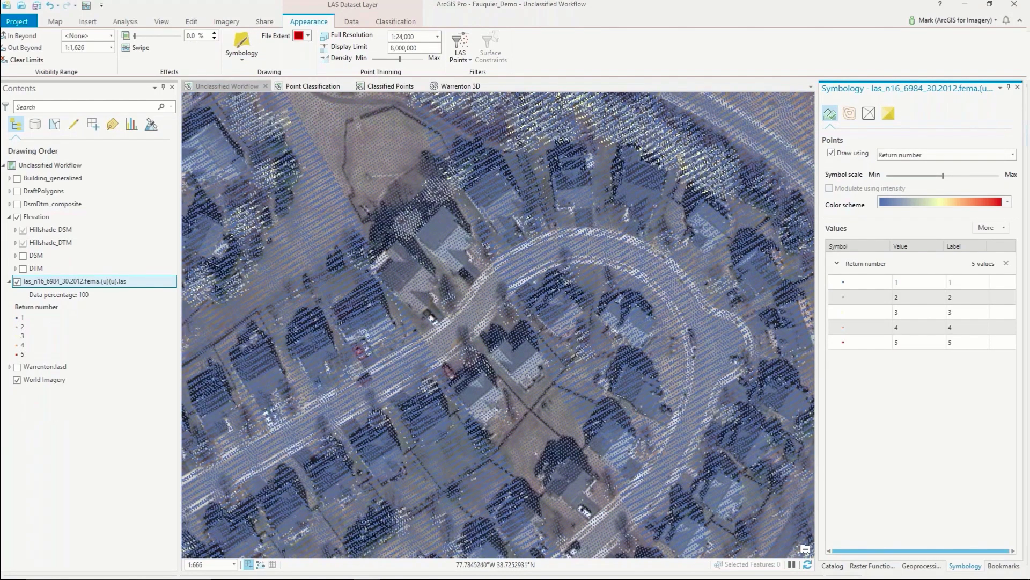
{"action": "left_click", "coordinate": [242, 60]}
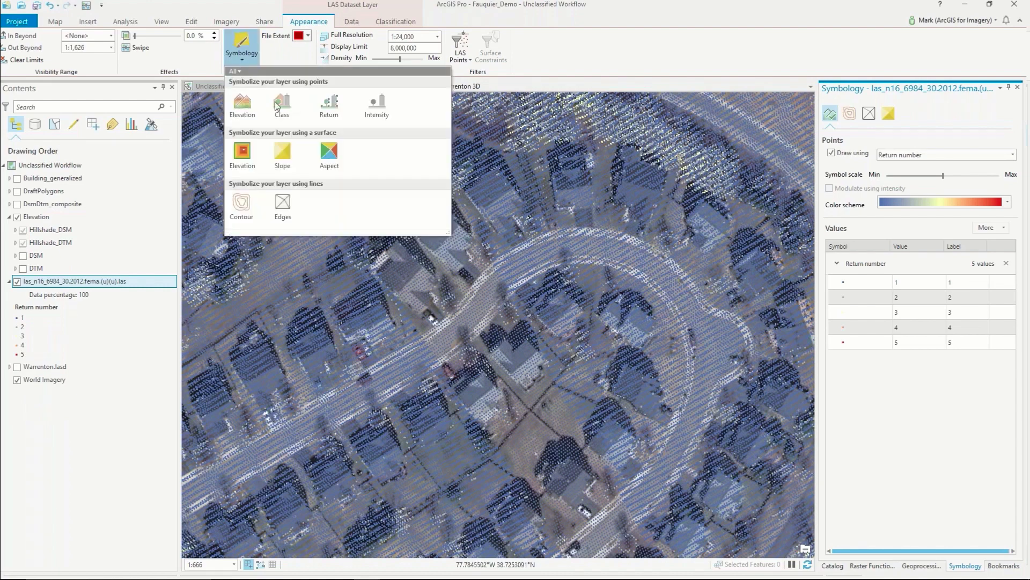
{"action": "left_click", "coordinate": [377, 104]}
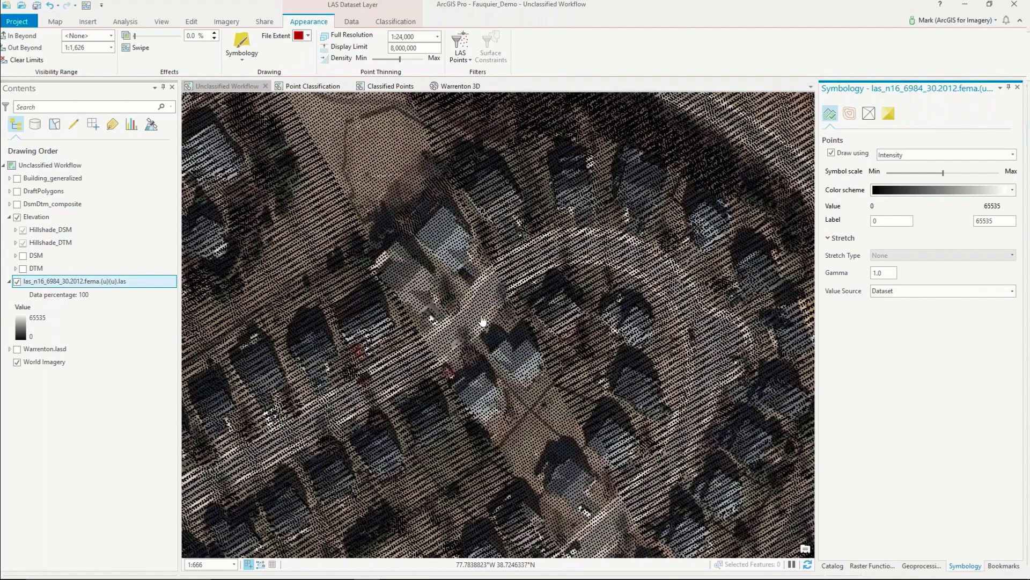
{"action": "left_click", "coordinate": [242, 60]}
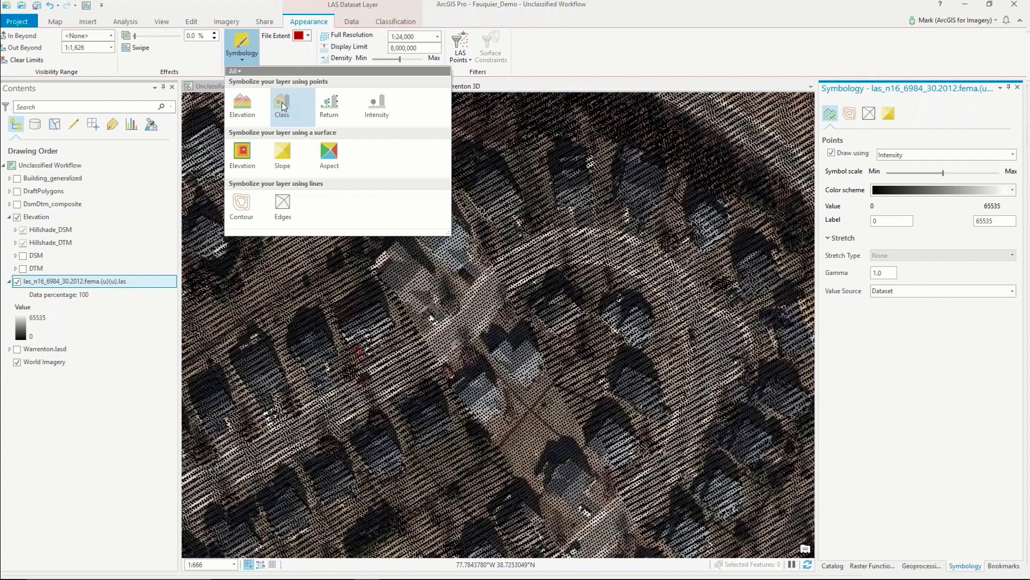
{"action": "left_click", "coordinate": [283, 106]}
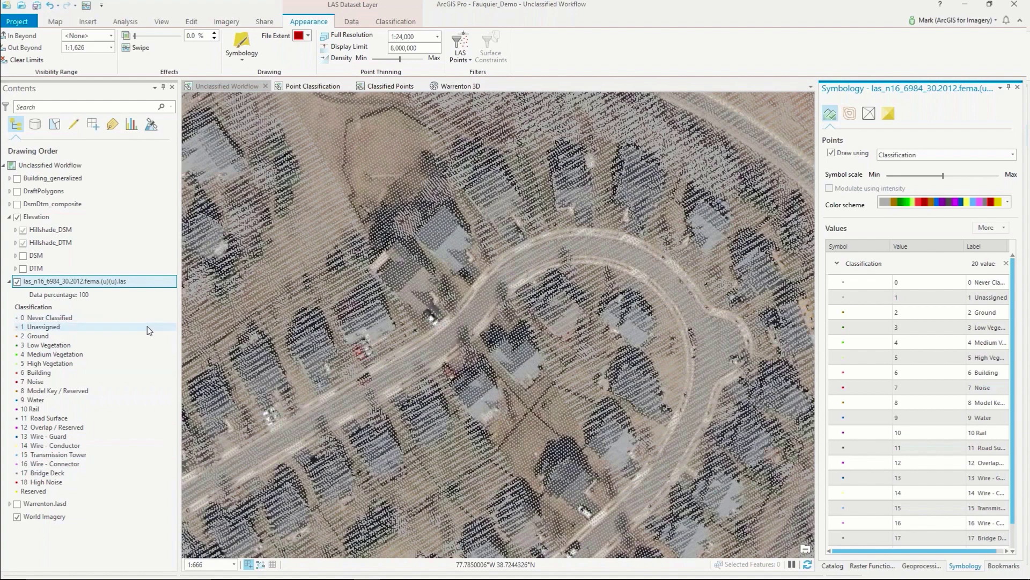
Step: Inspect the 0 Never Classified class entry and bring up the project catalog
{"action": "left_click", "coordinate": [896, 284]}
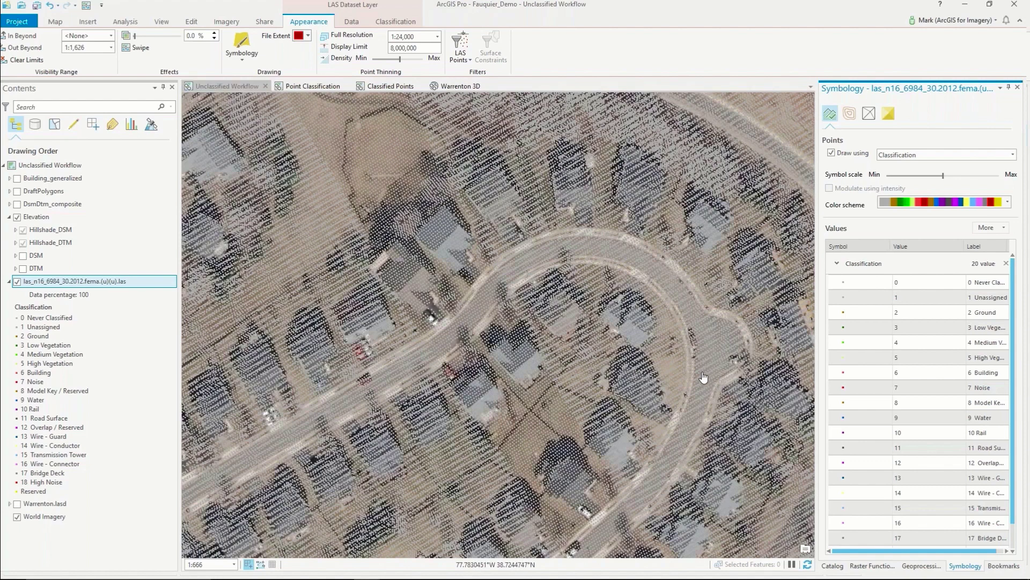
{"action": "left_click", "coordinate": [832, 566]}
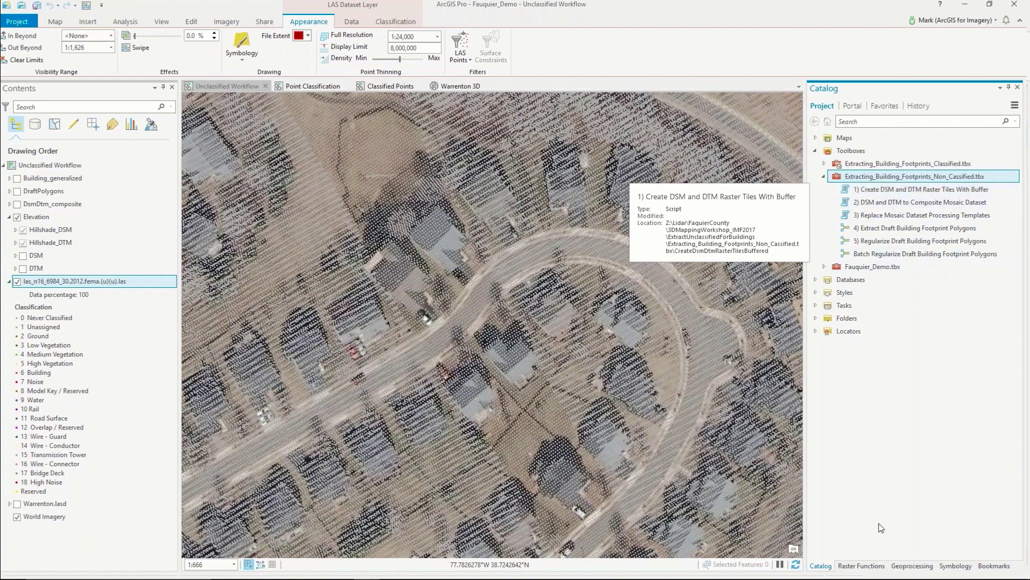
Step: Zoom the map to the Interstate Diamond bookmark
{"action": "left_click", "coordinate": [994, 566]}
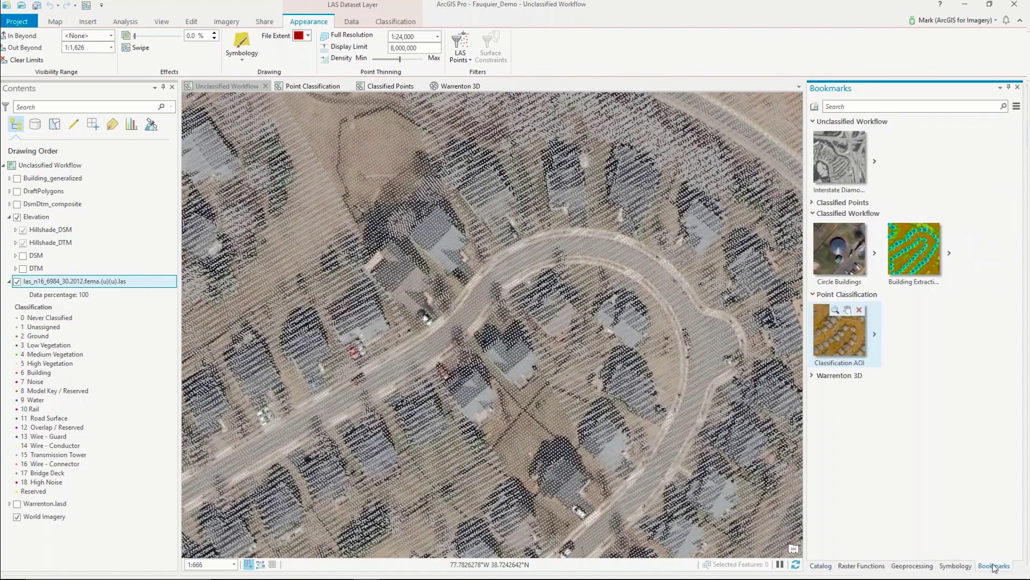
{"action": "mouse_move", "coordinate": [860, 366]}
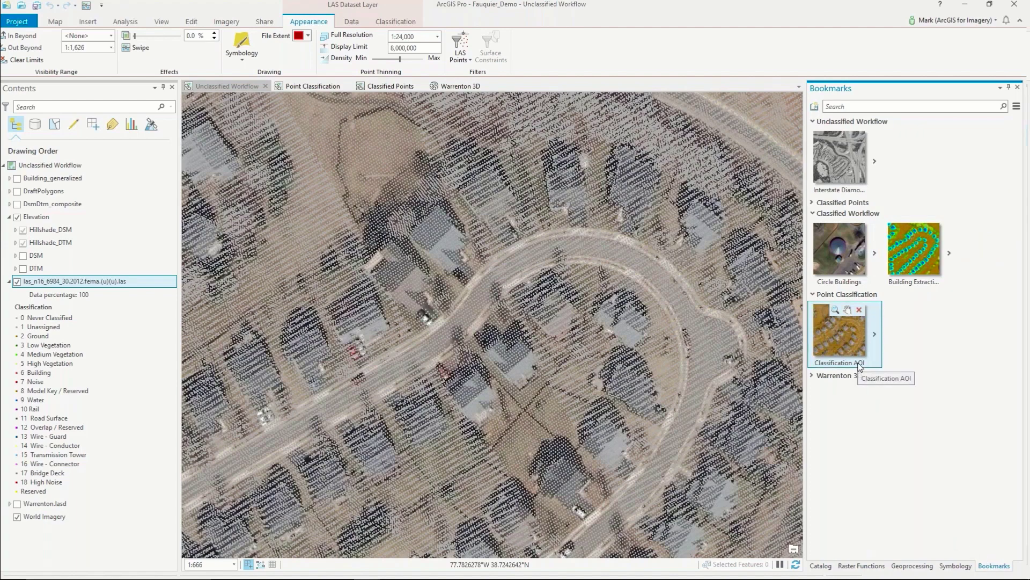
{"action": "mouse_move", "coordinate": [820, 187]}
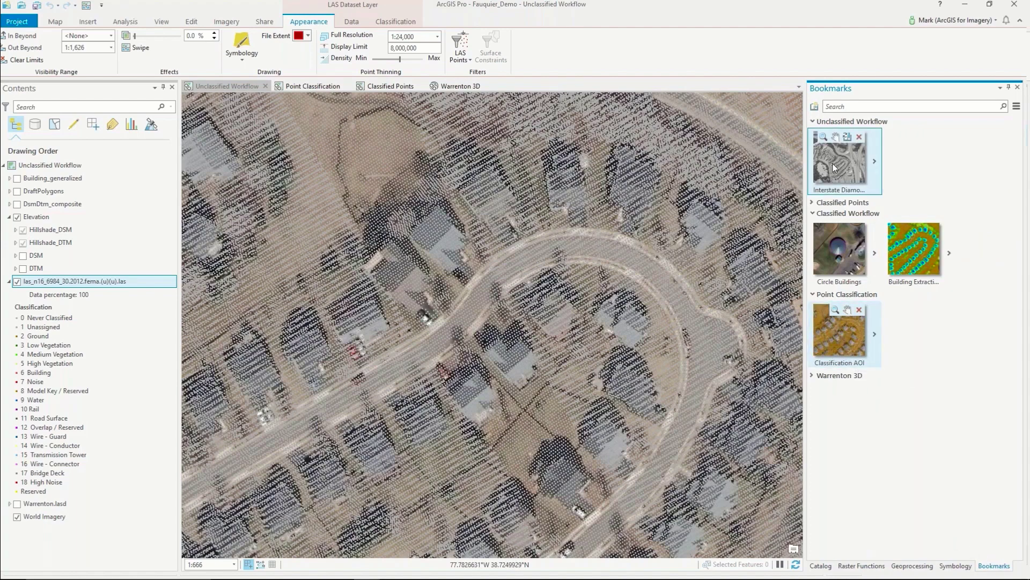
{"action": "left_click", "coordinate": [824, 138]}
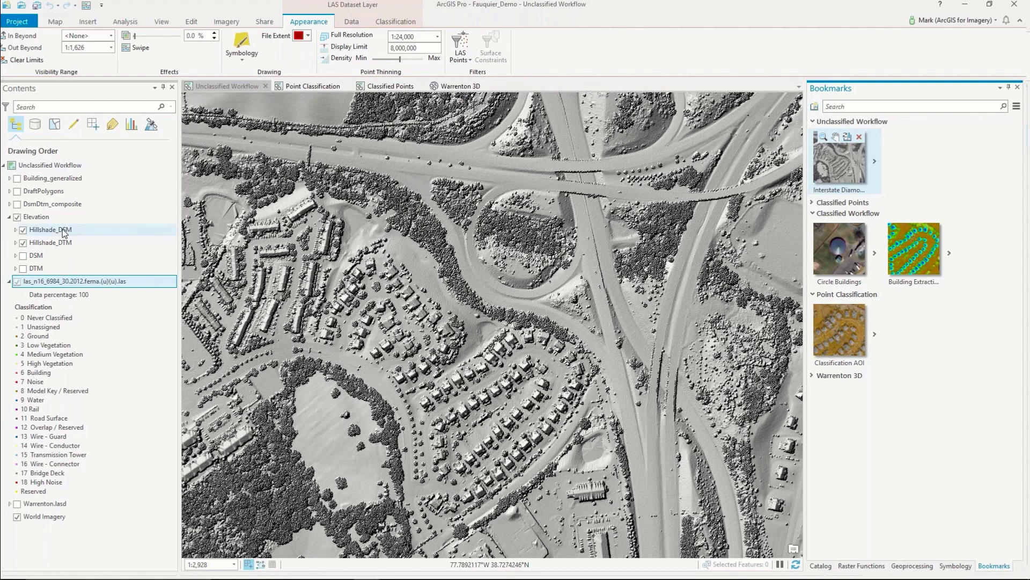
Step: Swipe Hillshade_DSM back and forth against Hillshade_DTM across the interchange
{"action": "left_click", "coordinate": [65, 231]}
{"action": "left_click_drag", "start_coordinate": [203, 275], "coordinate": [804, 306]}
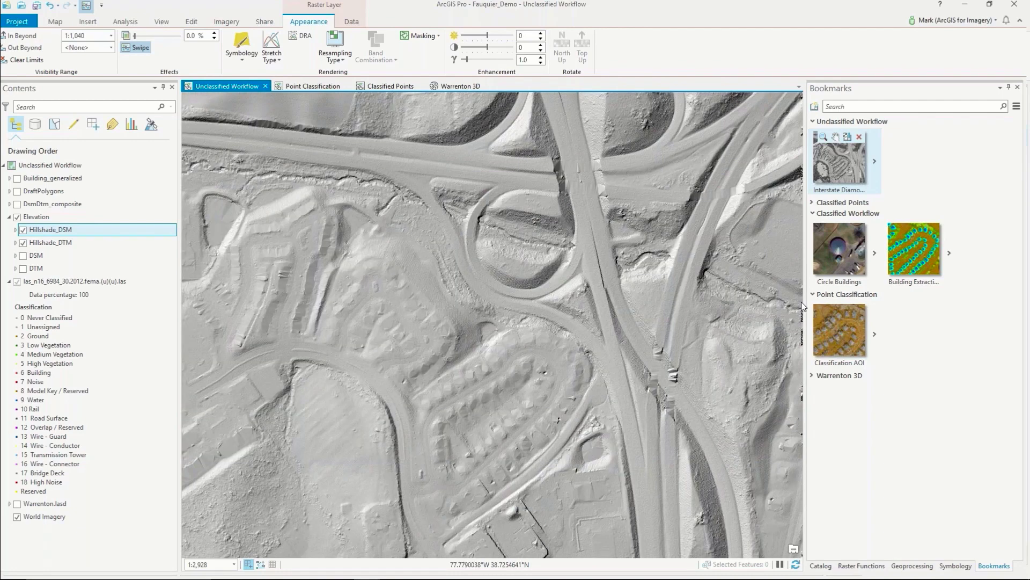
{"action": "left_click_drag", "start_coordinate": [803, 306], "coordinate": [186, 278]}
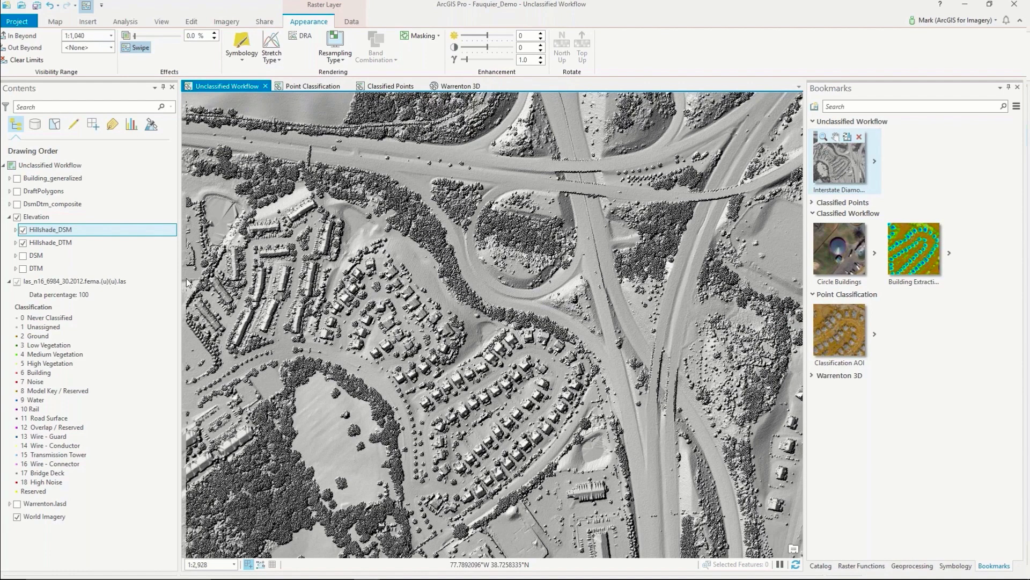
{"action": "left_click_drag", "start_coordinate": [185, 278], "coordinate": [254, 280]}
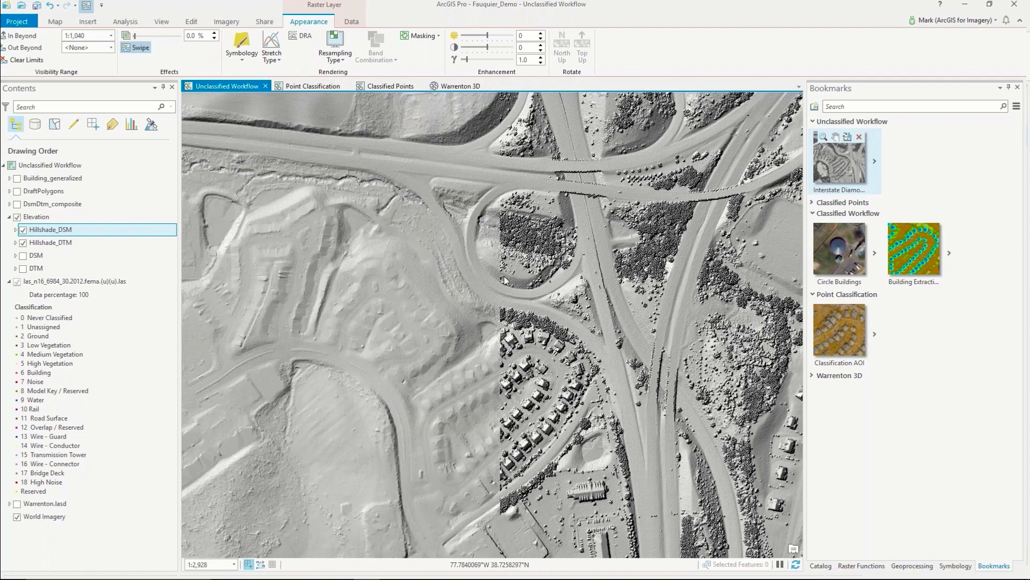
{"action": "left_click_drag", "start_coordinate": [505, 279], "coordinate": [181, 256]}
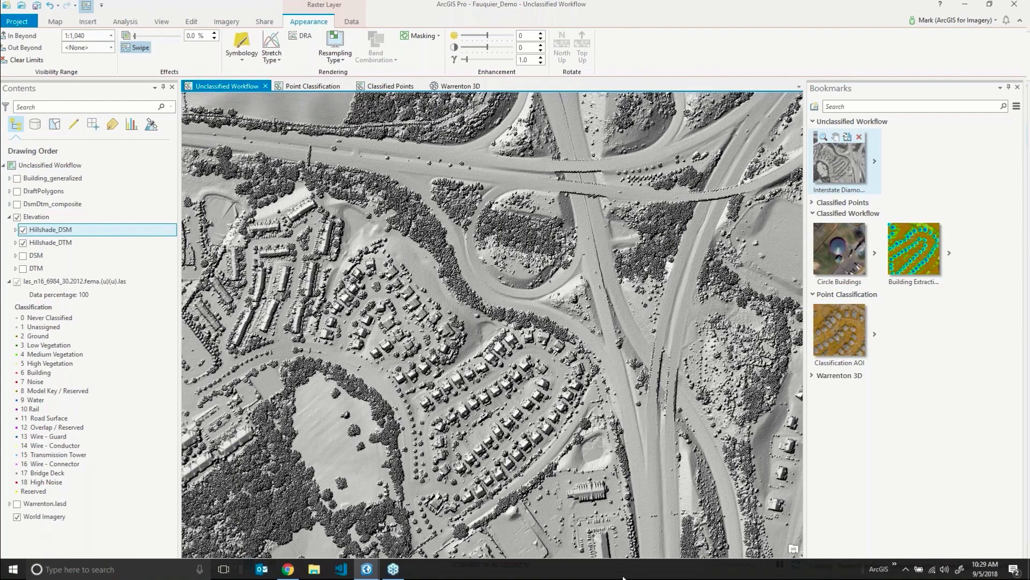
{"action": "mouse_move", "coordinate": [845, 274]}
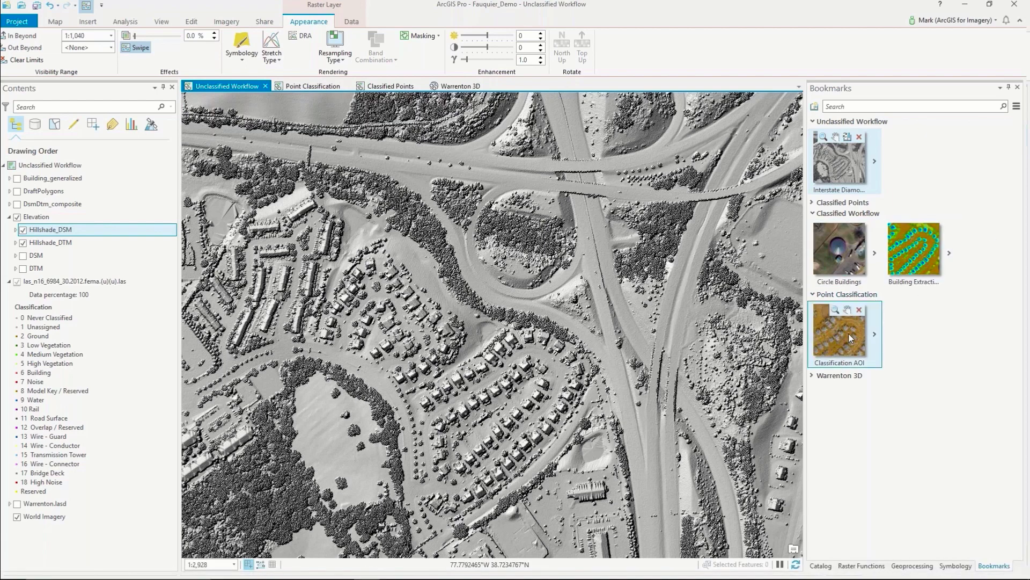
{"action": "left_click", "coordinate": [836, 311]}
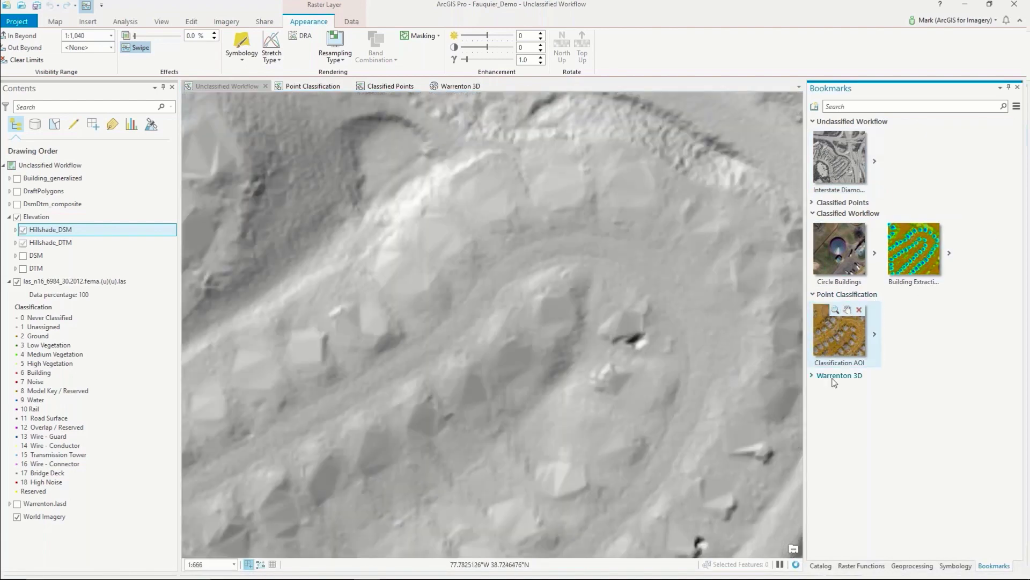
Step: Hide the elevation hillshades, turn on DsmDtm_composite and expand its Boundary, Footprint, Image sublayers
{"action": "left_click", "coordinate": [15, 218]}
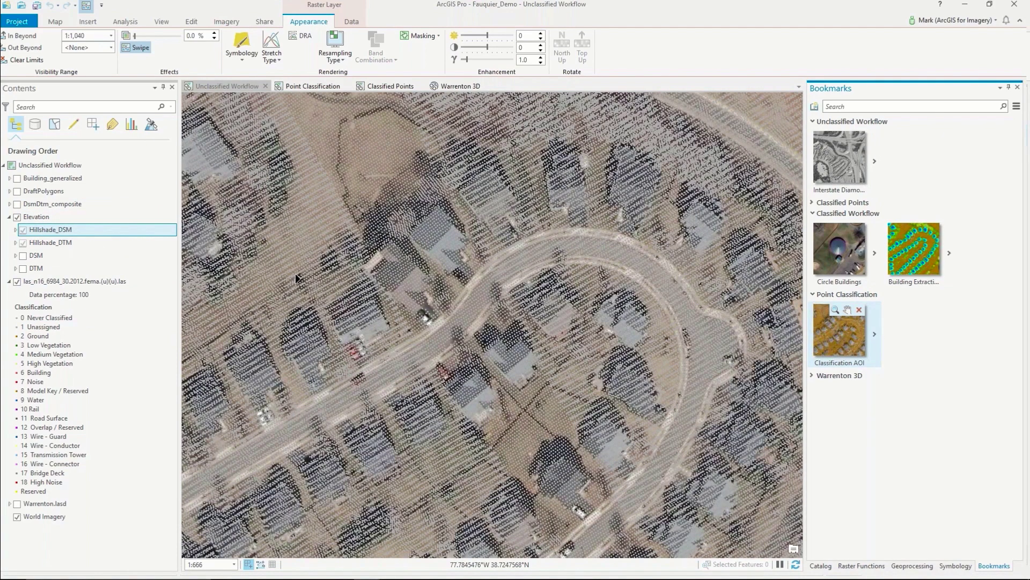
{"action": "left_click", "coordinate": [18, 207]}
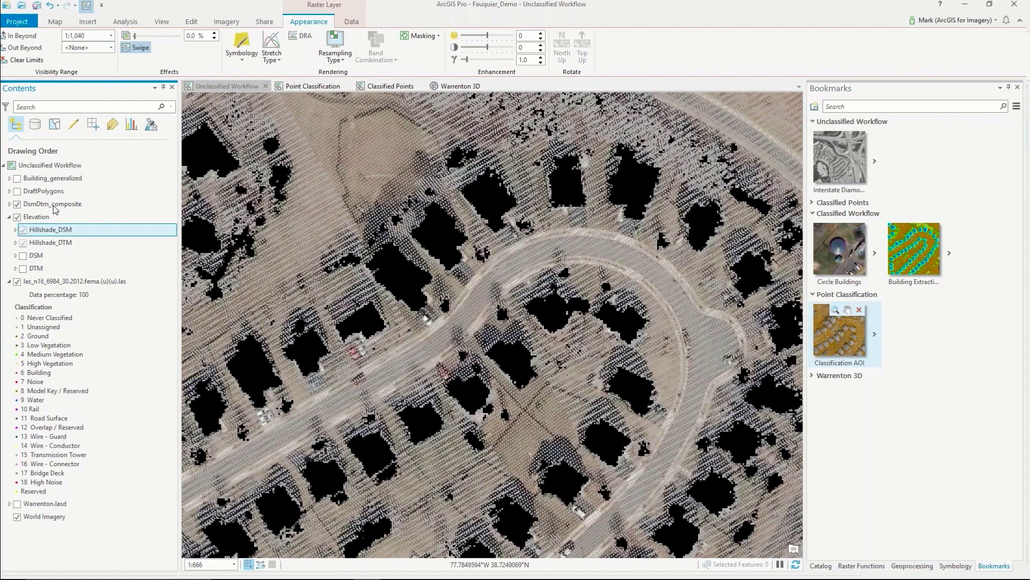
{"action": "left_click", "coordinate": [10, 204]}
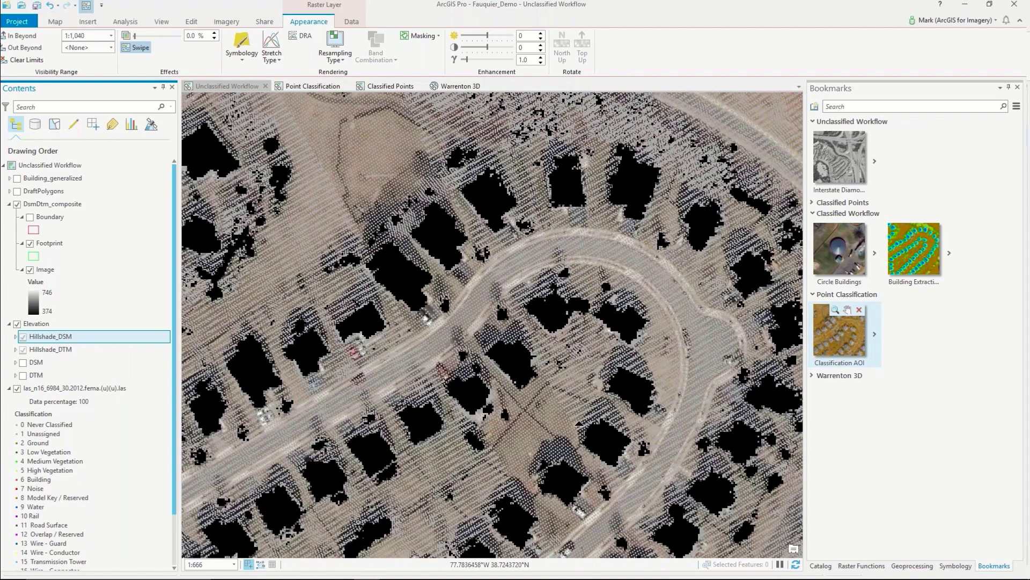
Step: Show the DraftPolygons building outlines, zoom over the houses, then hide DraftPolygons again
{"action": "left_click", "coordinate": [18, 191]}
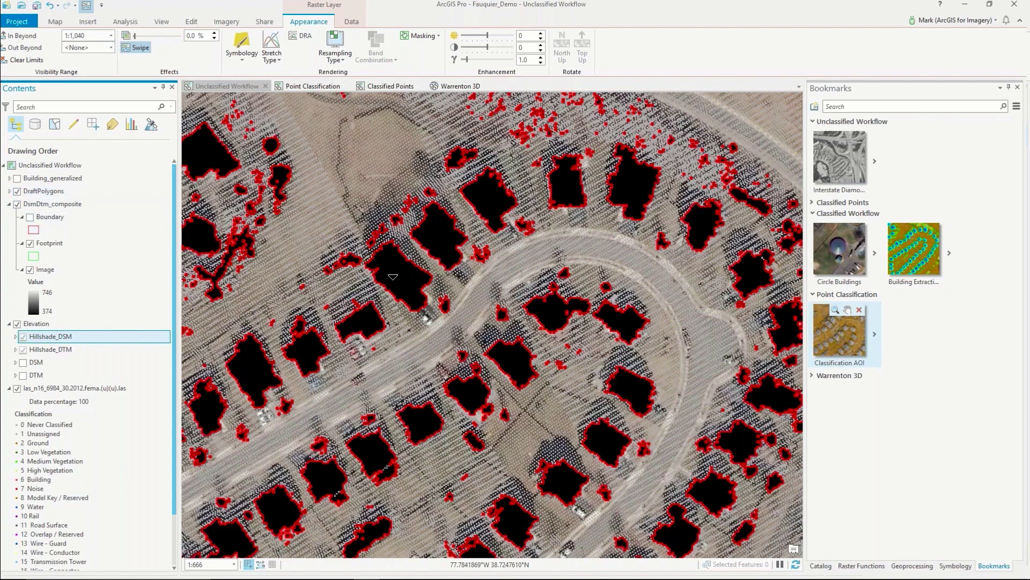
{"action": "scroll", "coordinate": [382, 263], "scroll_direction": "up", "scroll_amount": 6}
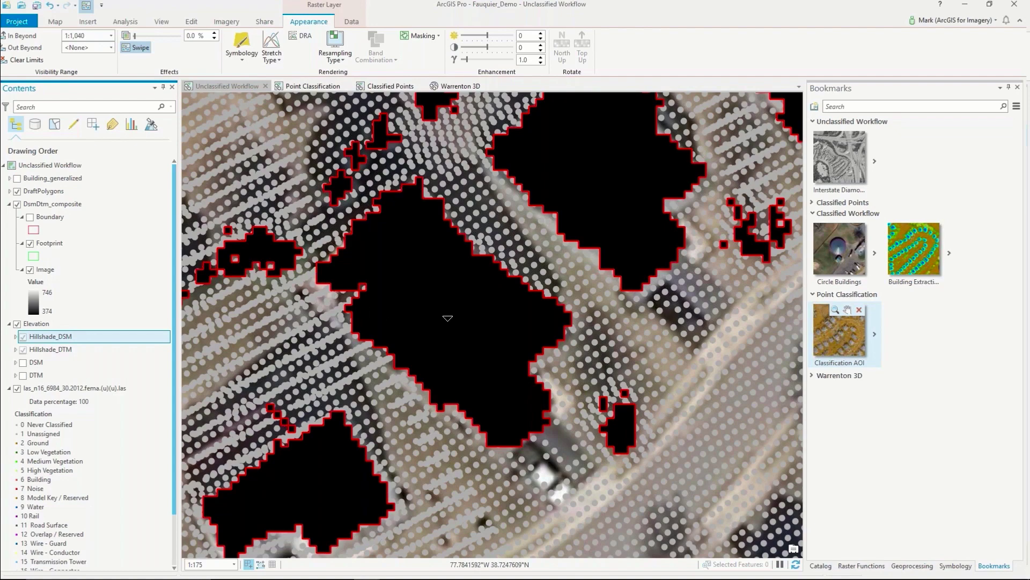
{"action": "scroll", "coordinate": [447, 318], "scroll_direction": "down", "scroll_amount": 4}
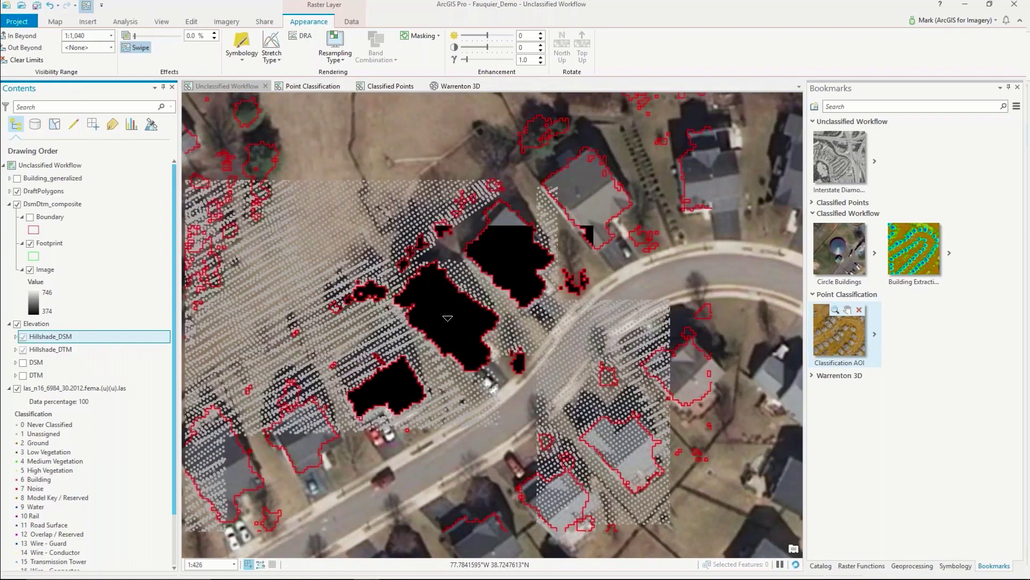
{"action": "left_click", "coordinate": [17, 191]}
Step: Hide DsmDtm_composite, show Building_generalized, then zoom out and pan across the subdivision
{"action": "left_click", "coordinate": [18, 204]}
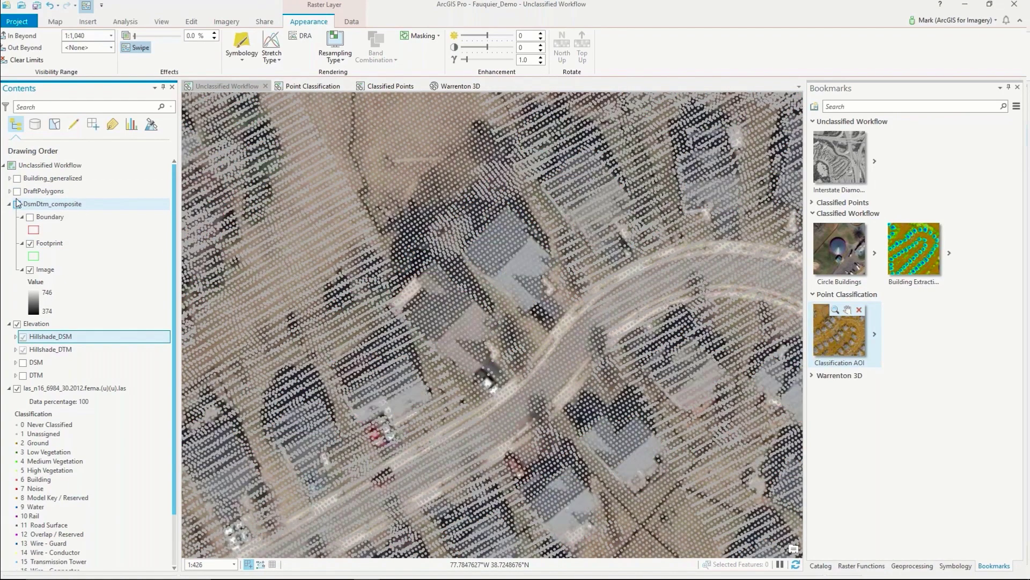
{"action": "left_click", "coordinate": [17, 179]}
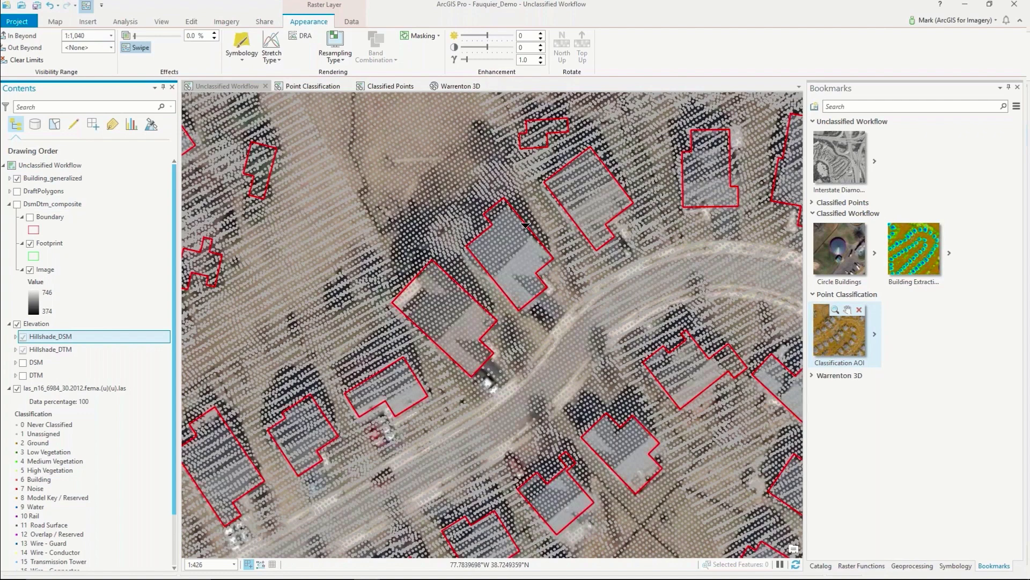
{"action": "scroll", "coordinate": [534, 293], "scroll_direction": "down", "scroll_amount": 2}
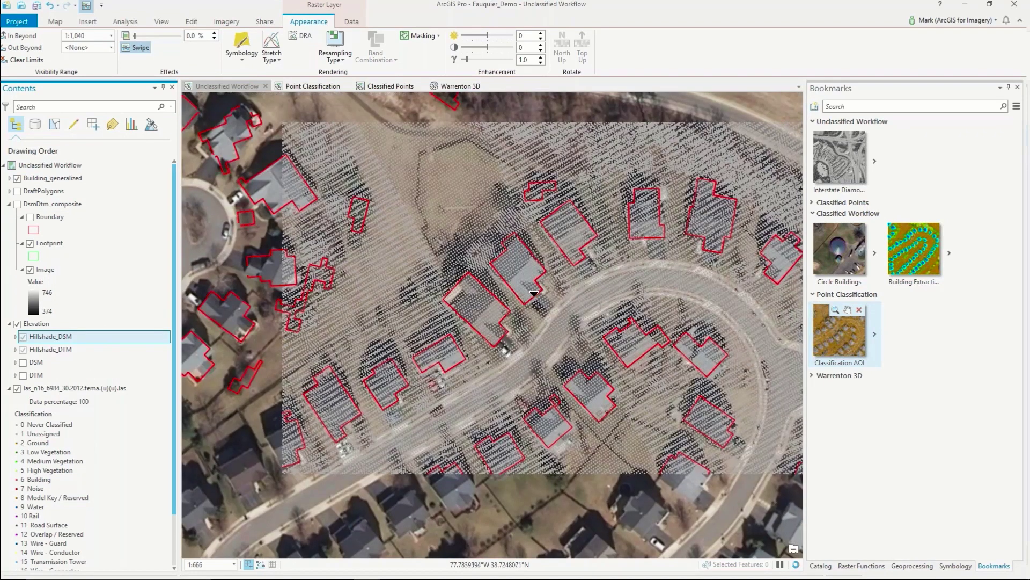
{"action": "scroll", "coordinate": [534, 294], "scroll_direction": "down", "scroll_amount": 2}
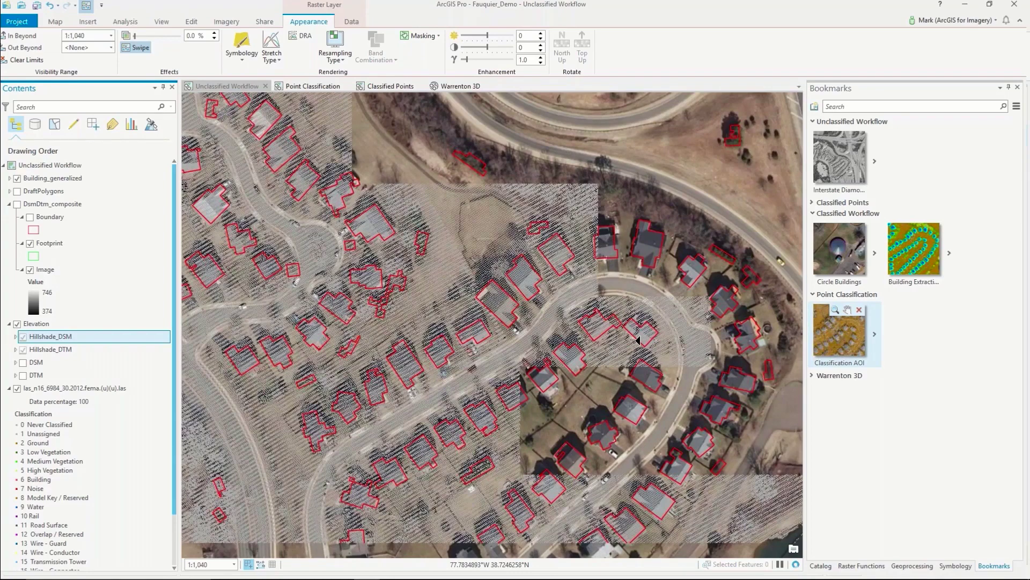
{"action": "left_click_drag", "start_coordinate": [638, 341], "coordinate": [547, 325]}
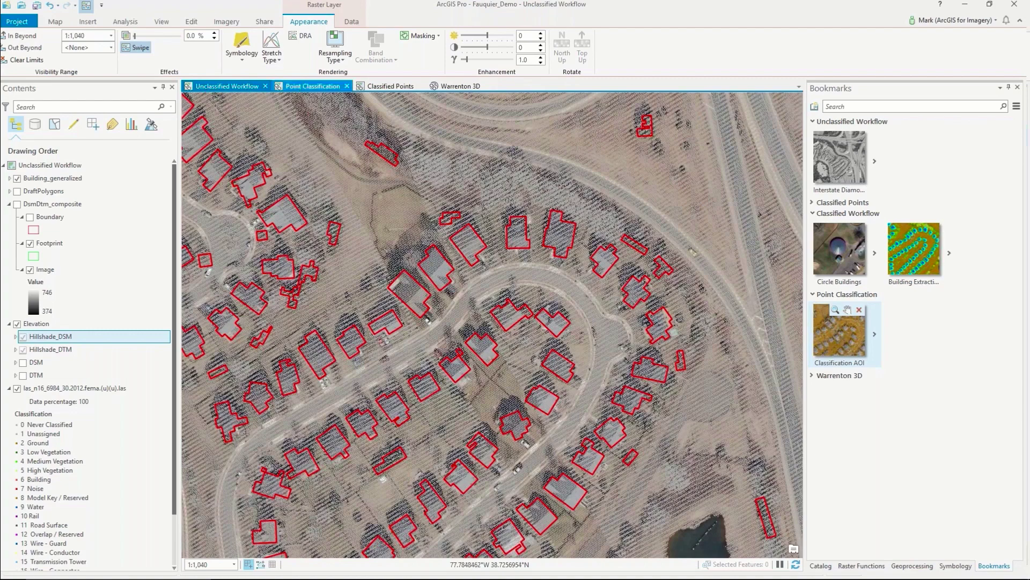
{"action": "left_click", "coordinate": [312, 86]}
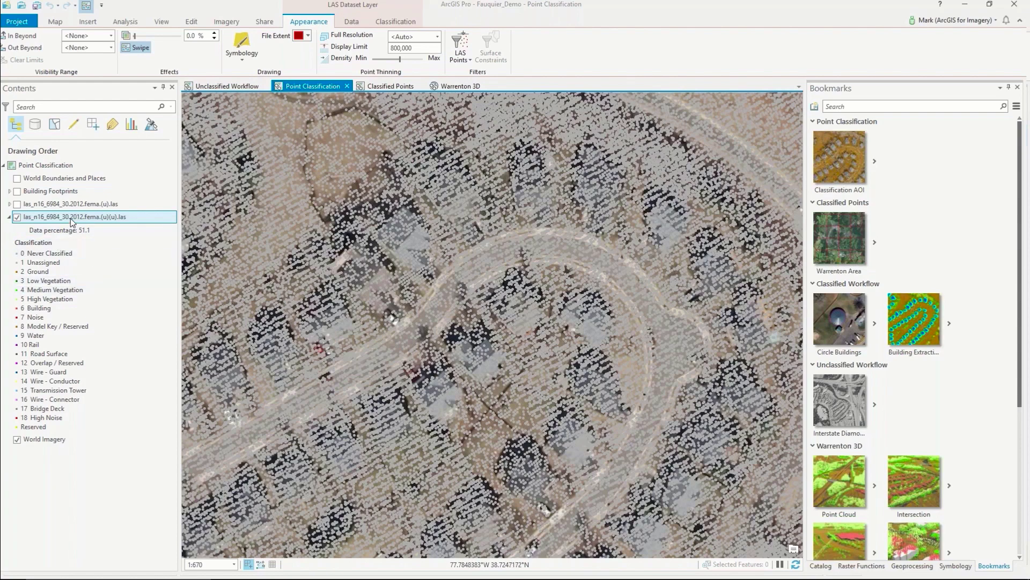
Step: Turn on the unclassified las layer and open the Classification tab's automated methods list
{"action": "left_click", "coordinate": [17, 218]}
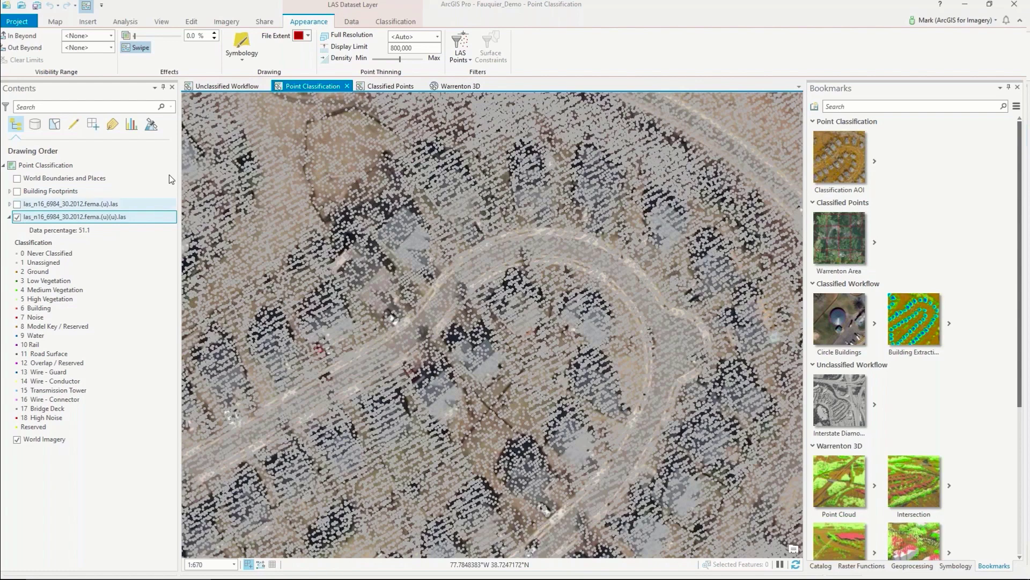
{"action": "left_click", "coordinate": [390, 24]}
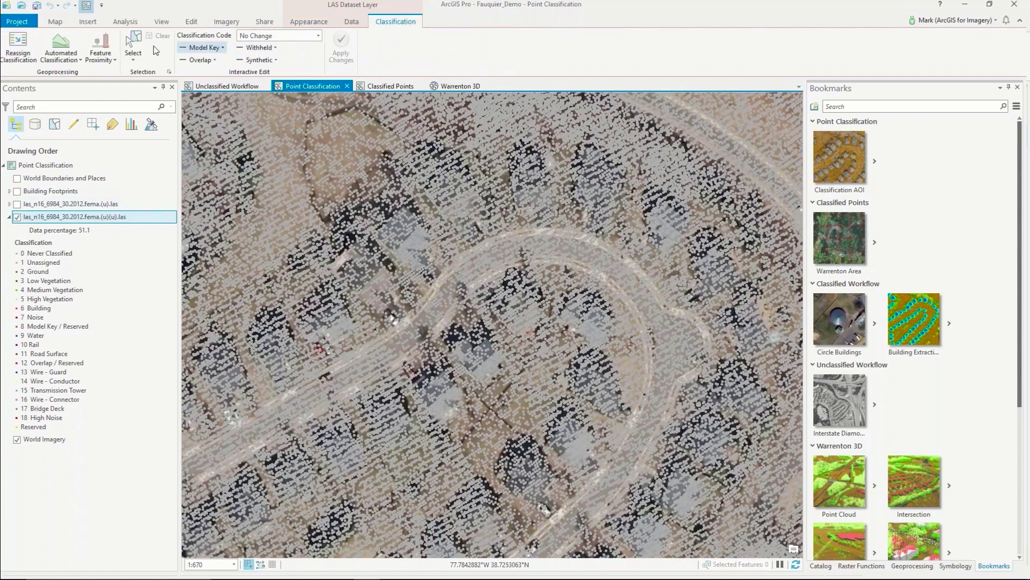
{"action": "left_click", "coordinate": [77, 61]}
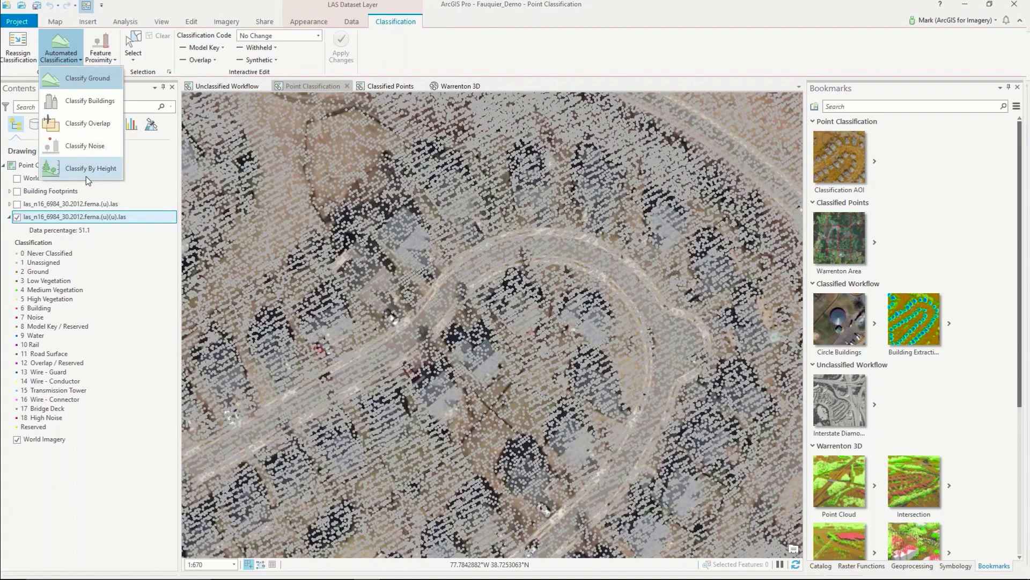
Step: Run Classify LAS Ground on the LAS dataset with Standard Classification
{"action": "left_click", "coordinate": [73, 78]}
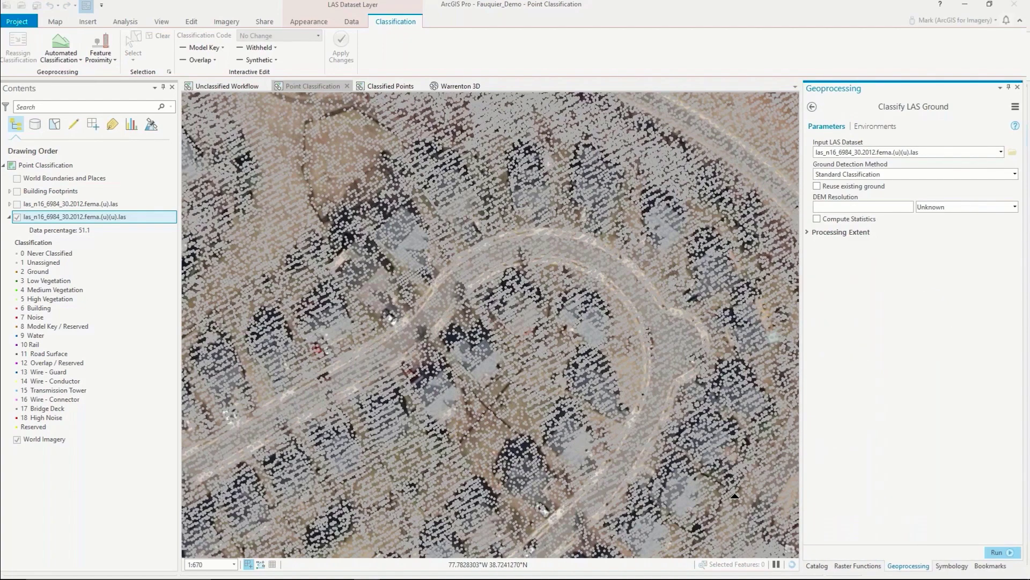
{"action": "key", "text": "Return"}
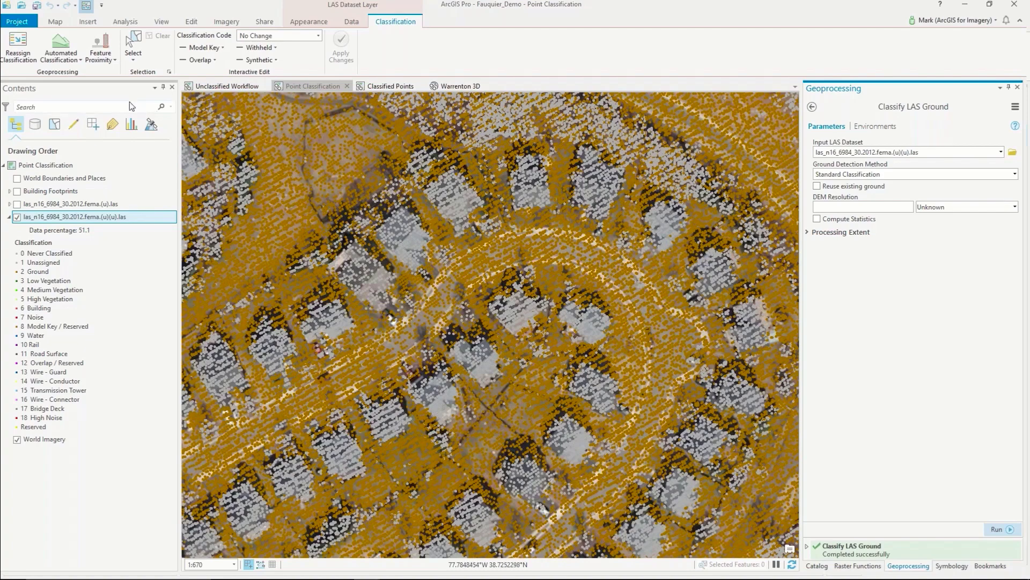
Step: With ground now drawn brown, reopen the Automated Classification methods list
{"action": "left_click", "coordinate": [60, 55]}
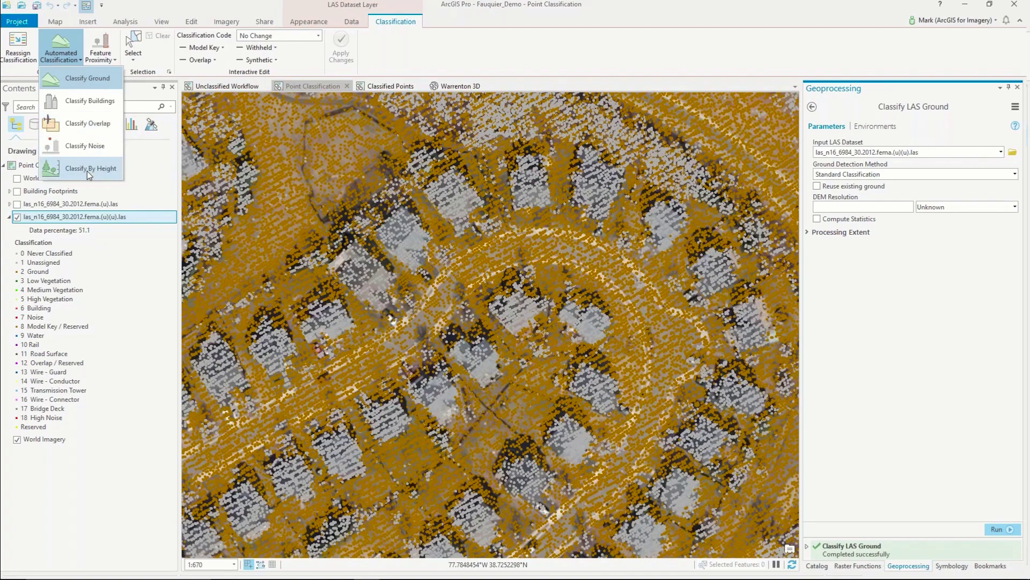
Step: Close the Automated Classification menu and switch to the Classified Points map
{"action": "left_click", "coordinate": [73, 60]}
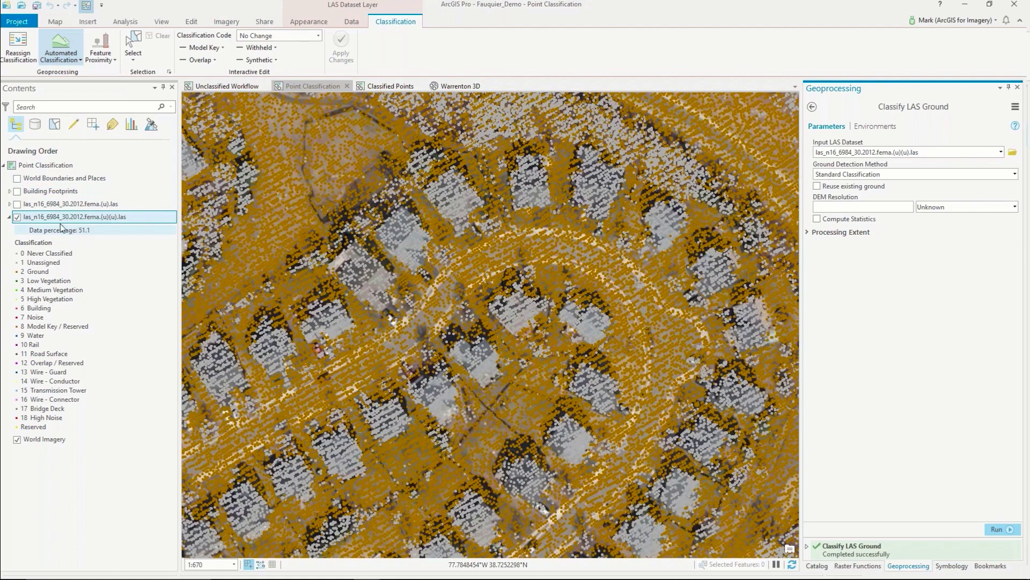
{"action": "left_click", "coordinate": [18, 217]}
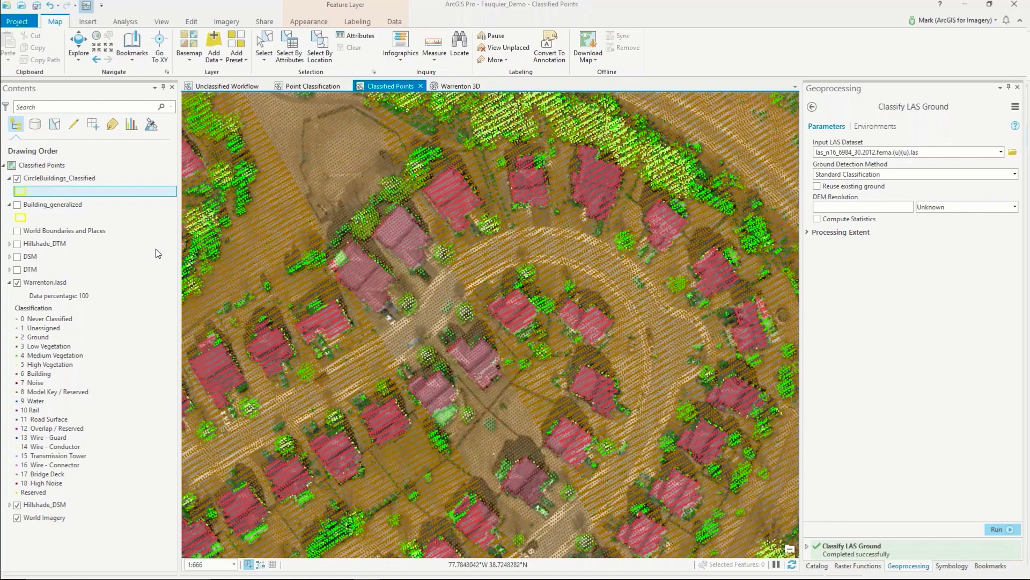
Step: Select Warrenton.lasd and filter its LAS points to draw only Ground points
{"action": "left_click", "coordinate": [46, 283]}
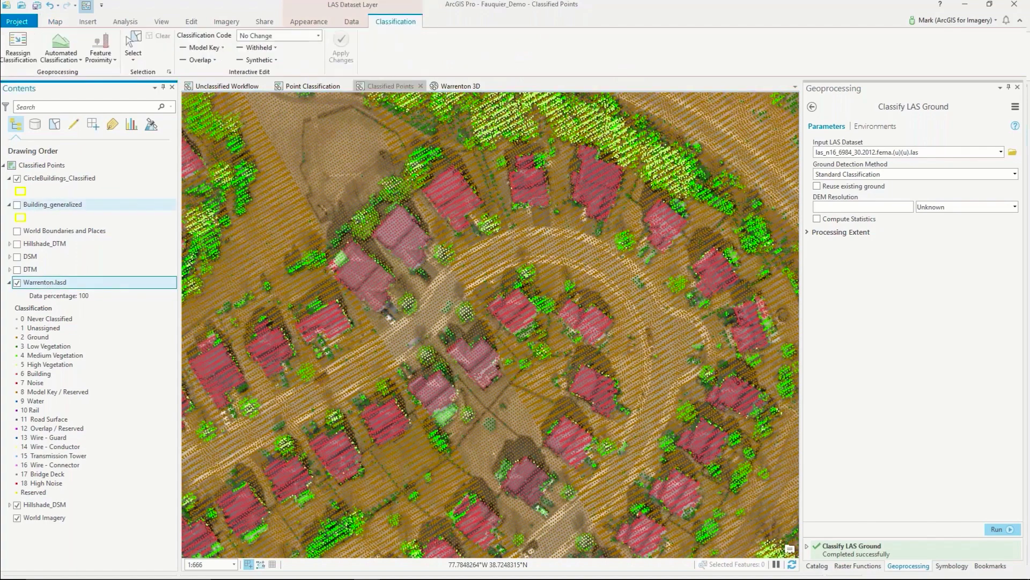
{"action": "left_click", "coordinate": [350, 23]}
{"action": "left_click", "coordinate": [314, 23]}
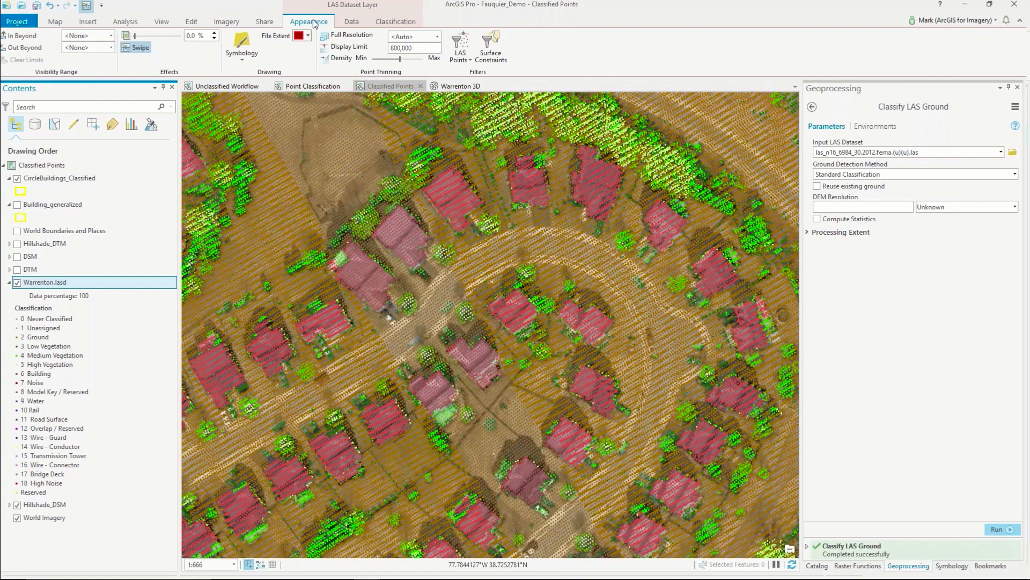
{"action": "left_click", "coordinate": [462, 58]}
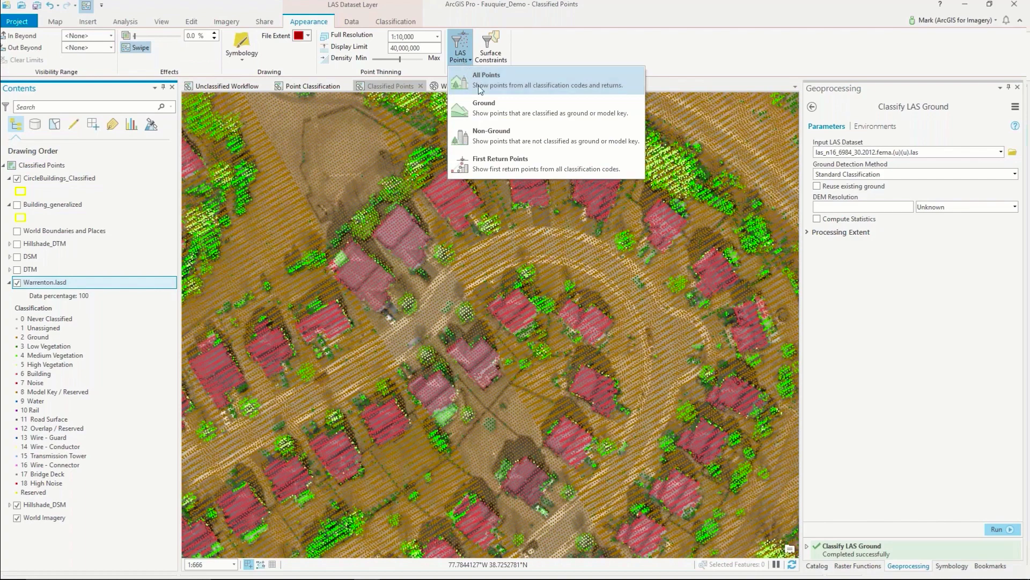
{"action": "left_click", "coordinate": [481, 104]}
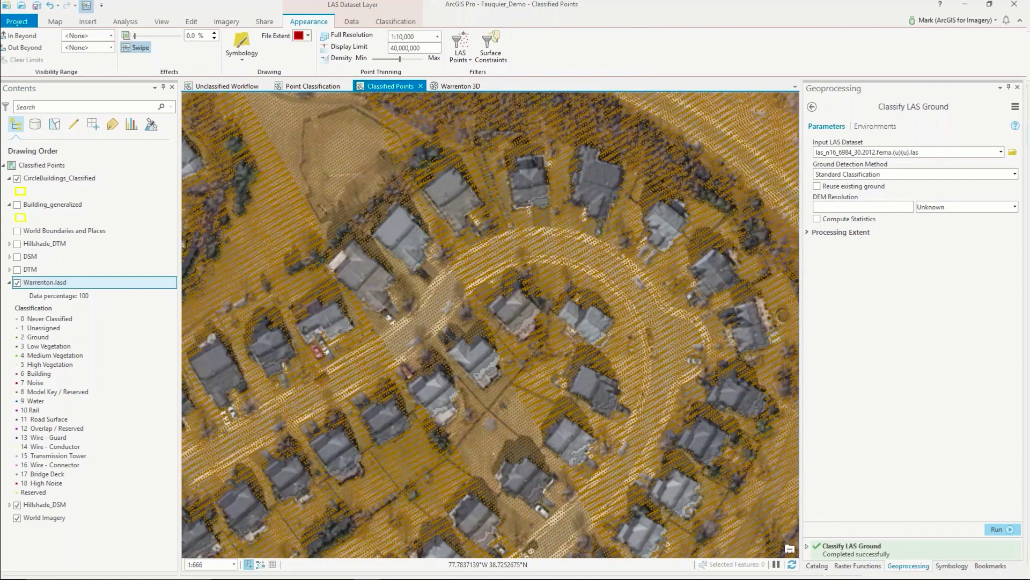
Step: Switch the point filter to Non-Ground, then back to All Points, and open Symbology
{"action": "left_click", "coordinate": [460, 51]}
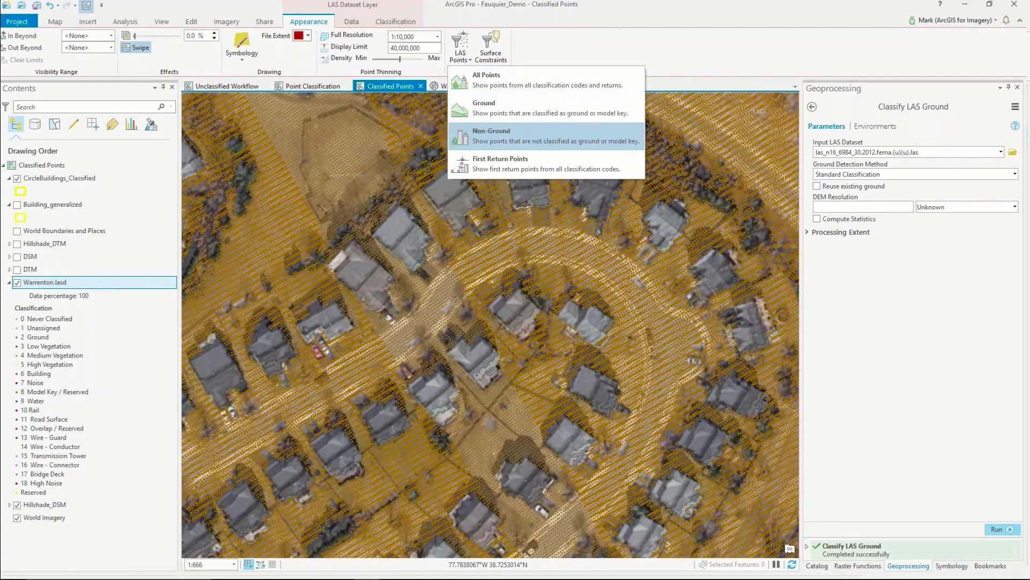
{"action": "left_click", "coordinate": [491, 135]}
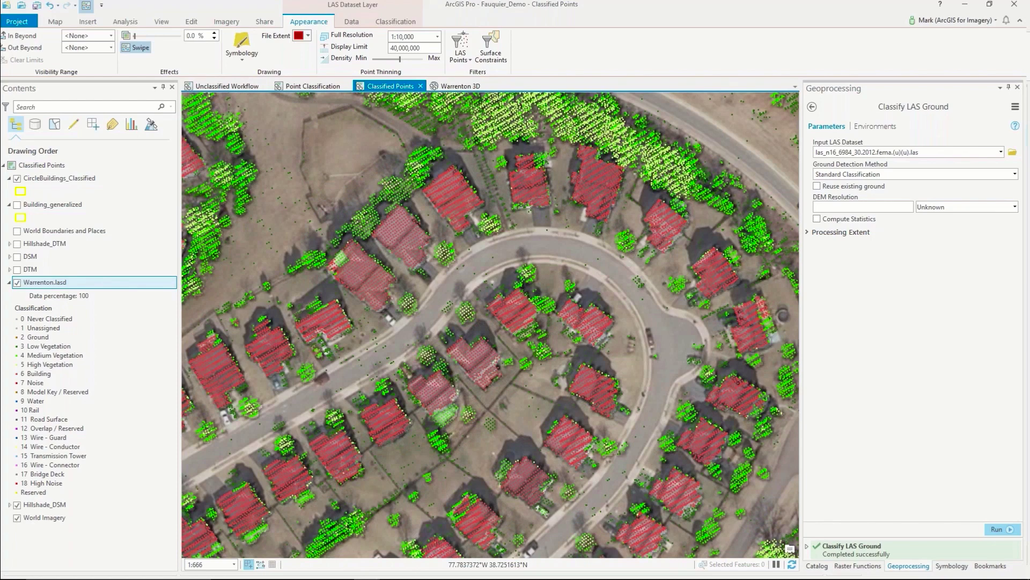
{"action": "left_click", "coordinate": [460, 53]}
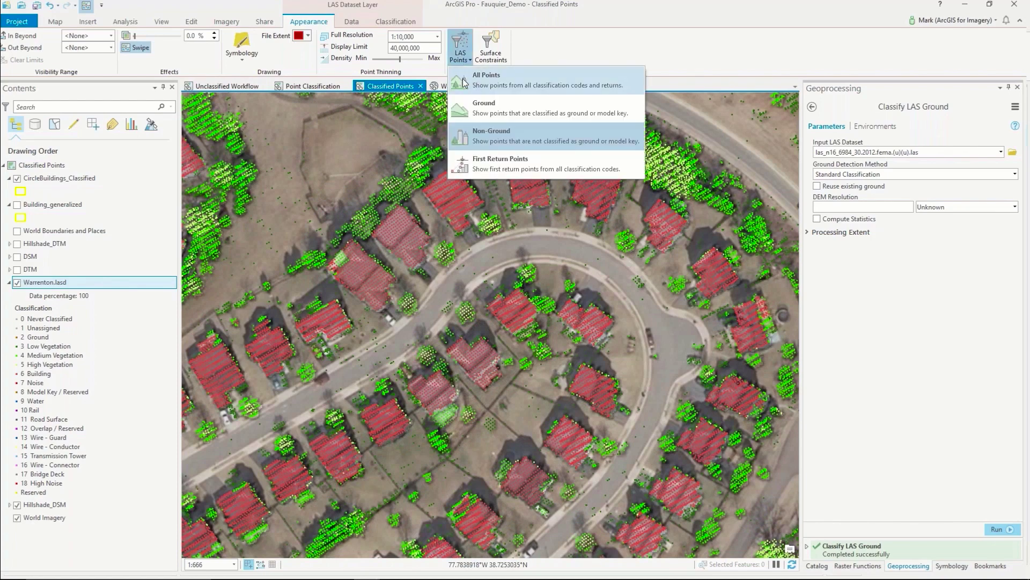
{"action": "left_click", "coordinate": [477, 84]}
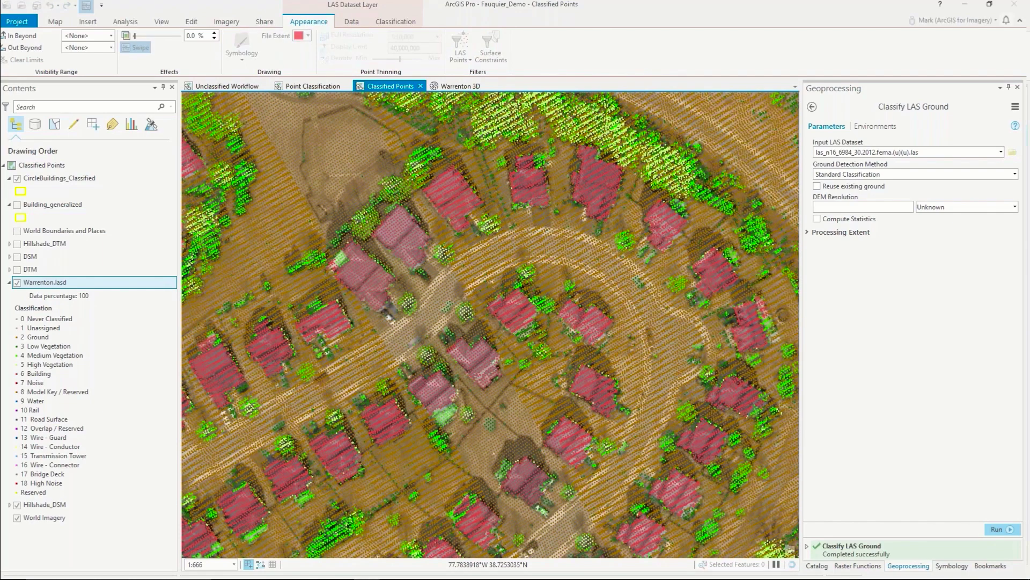
{"action": "left_click", "coordinate": [243, 60]}
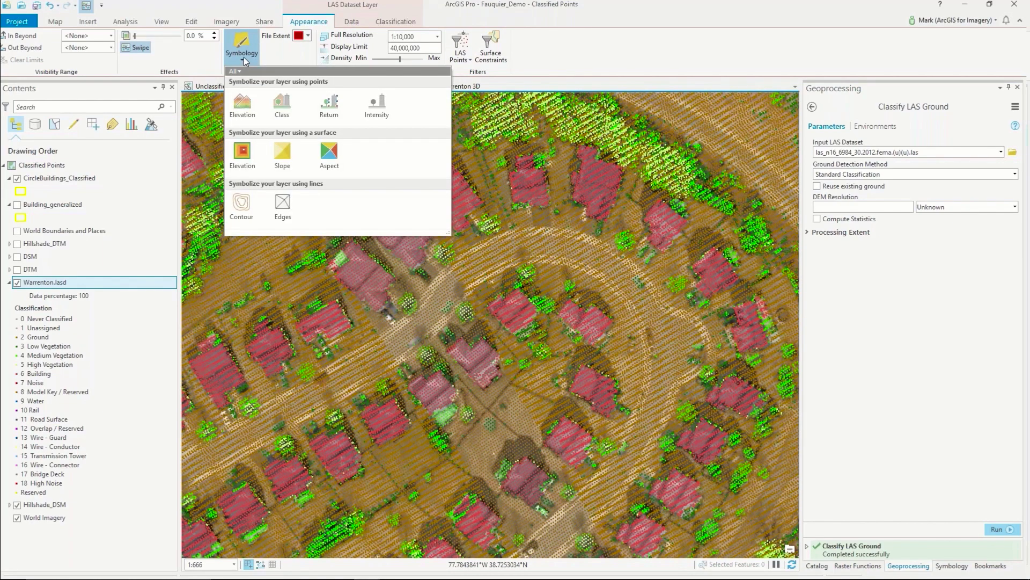
Step: Choose Contour line symbology for Warrenton.lasd, which makes ArcGIS Pro crash
{"action": "left_click", "coordinate": [243, 206]}
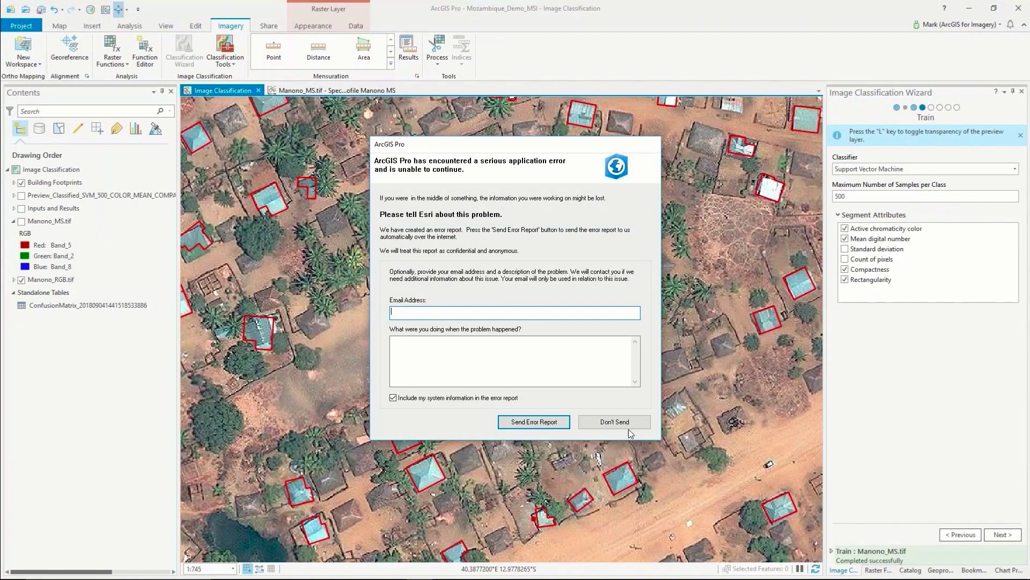
Step: Dismiss the crash report without sending it and launch the ArcGIS IPython console
{"action": "left_click", "coordinate": [613, 421]}
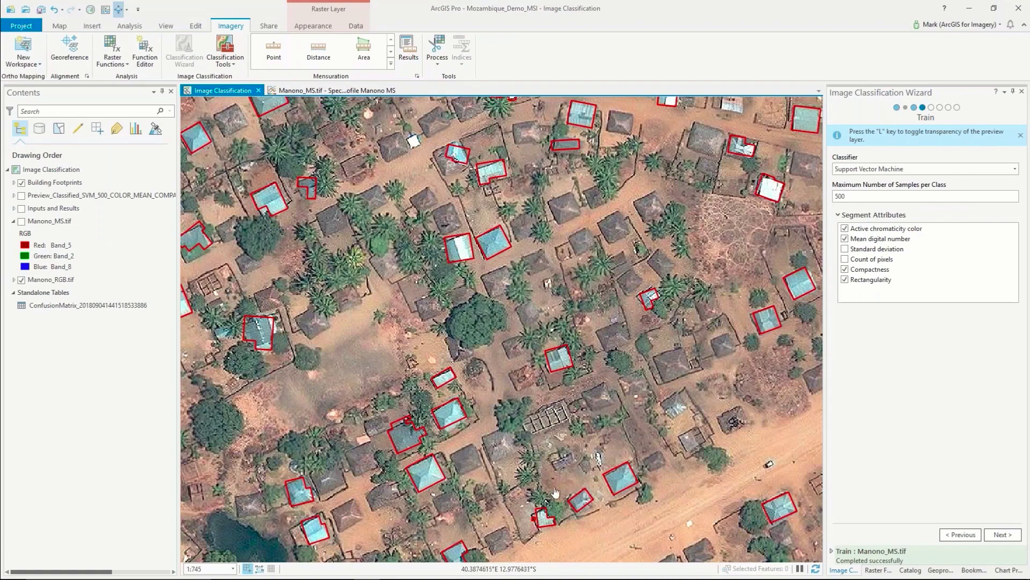
{"action": "mouse_move", "coordinate": [652, 576]}
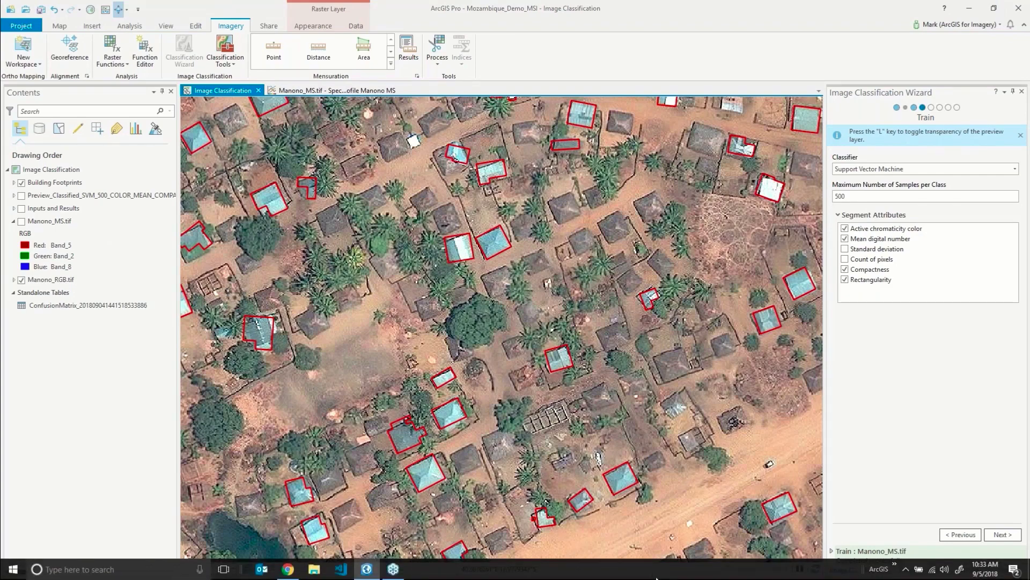
{"action": "left_click", "coordinate": [894, 563]}
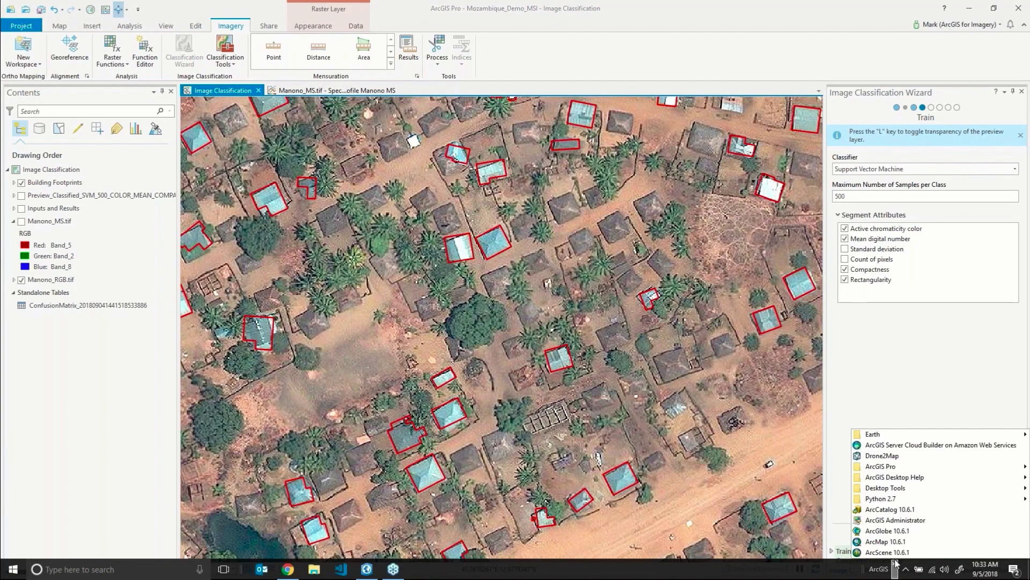
{"action": "mouse_move", "coordinate": [901, 468]}
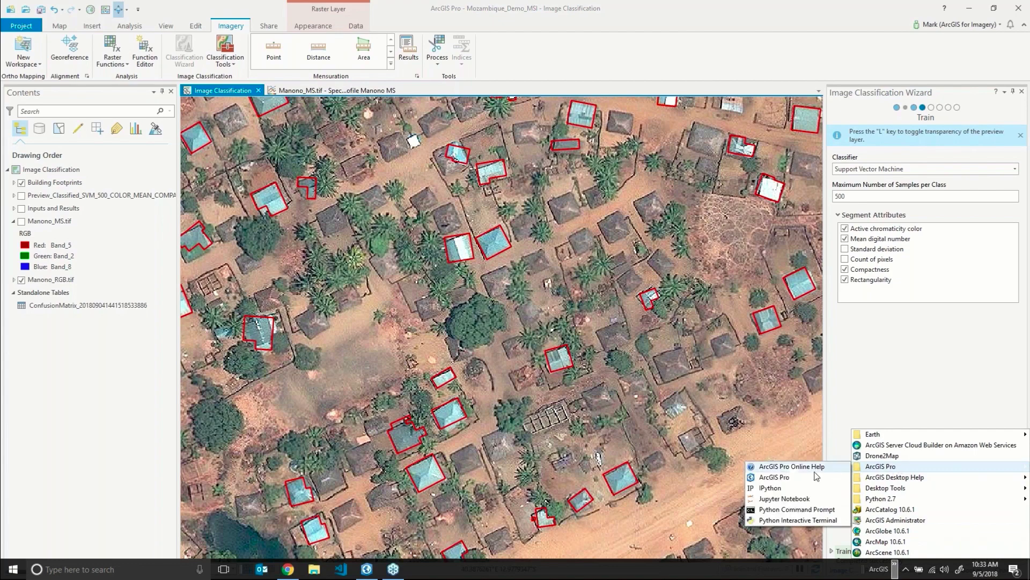
{"action": "left_click", "coordinate": [775, 486]}
Step: Switch to the Chrome window showing the Compare Buildings app
{"action": "key", "text": "alt+Tab"}
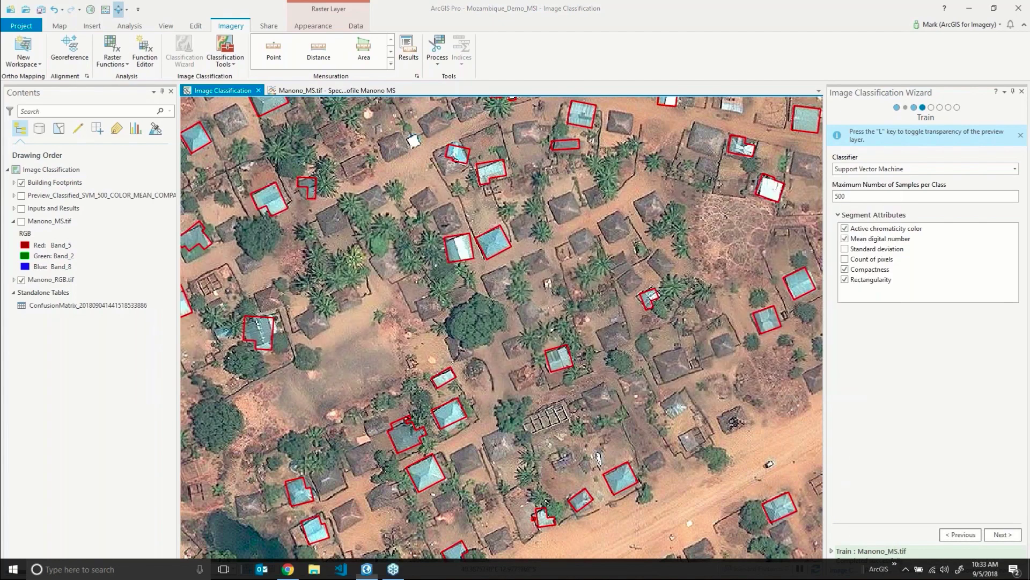
{"action": "key", "text": "alt+Tab"}
{"action": "left_click", "coordinate": [558, 316]}
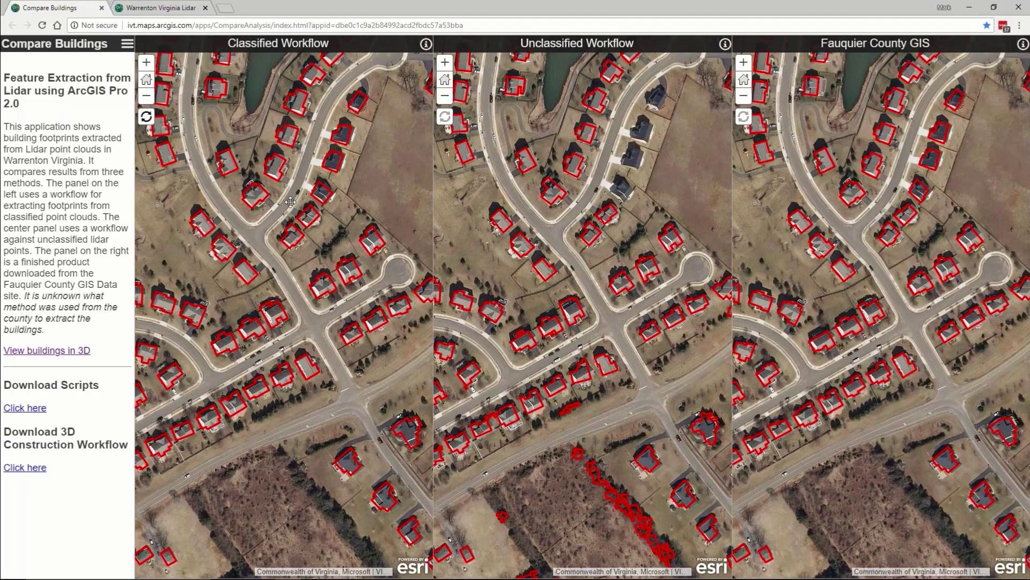
Step: Pan toward the pond and sync all maps to the Fauquier County GIS map's extent
{"action": "left_click_drag", "start_coordinate": [291, 201], "coordinate": [294, 274]}
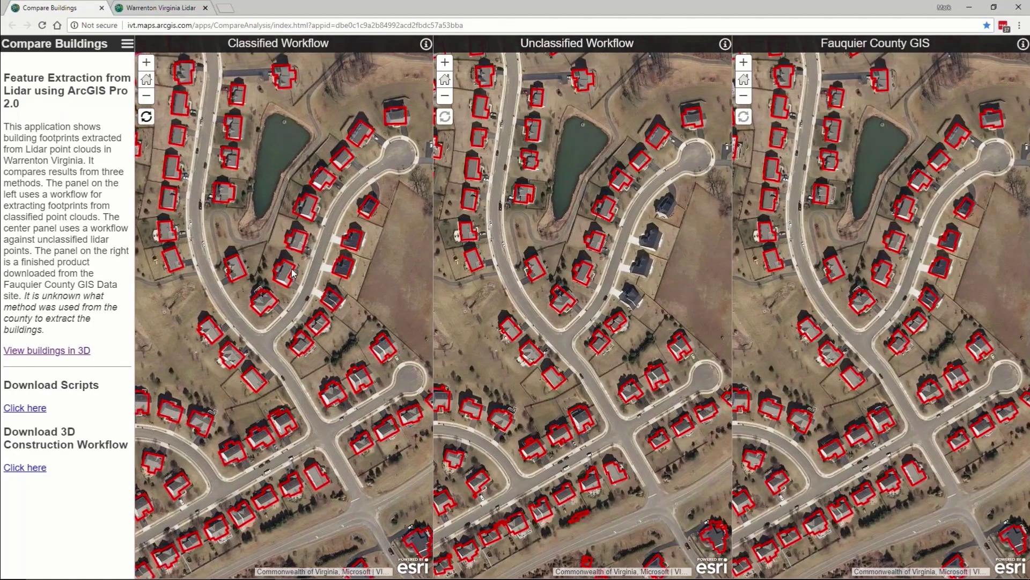
{"action": "scroll", "coordinate": [293, 271], "scroll_direction": "up", "scroll_amount": 1}
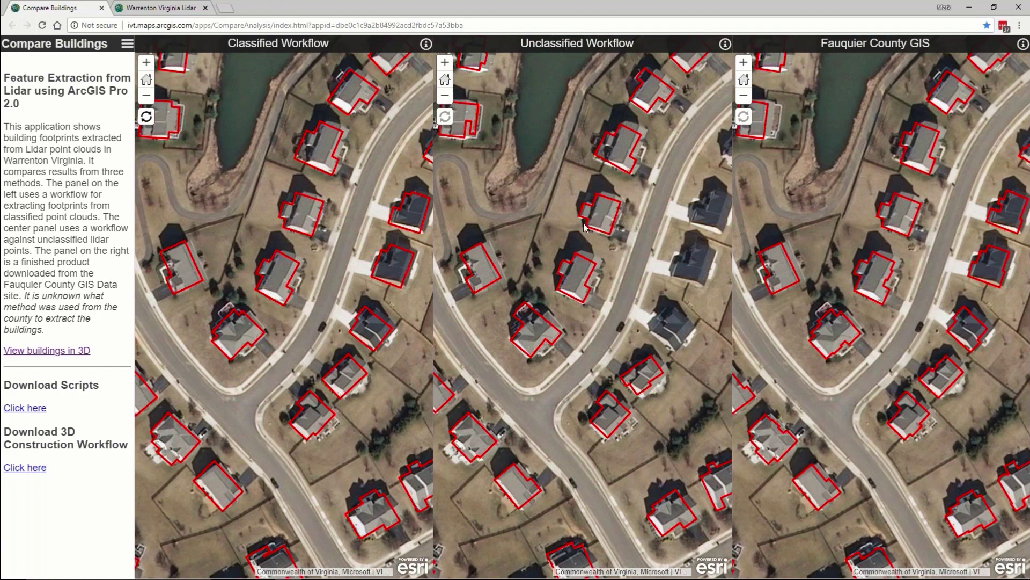
{"action": "left_click_drag", "start_coordinate": [905, 296], "coordinate": [904, 217]}
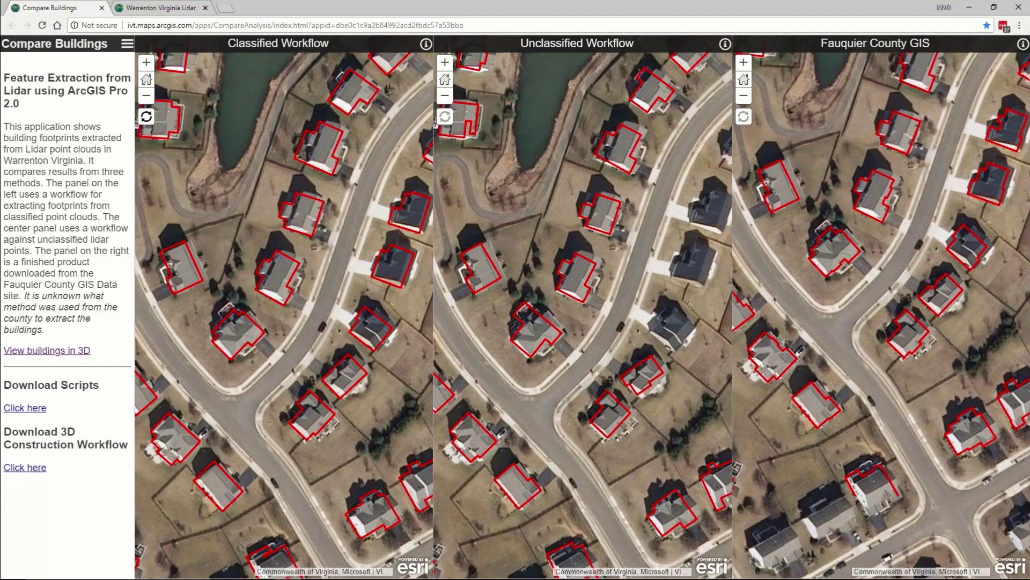
{"action": "left_click", "coordinate": [745, 118]}
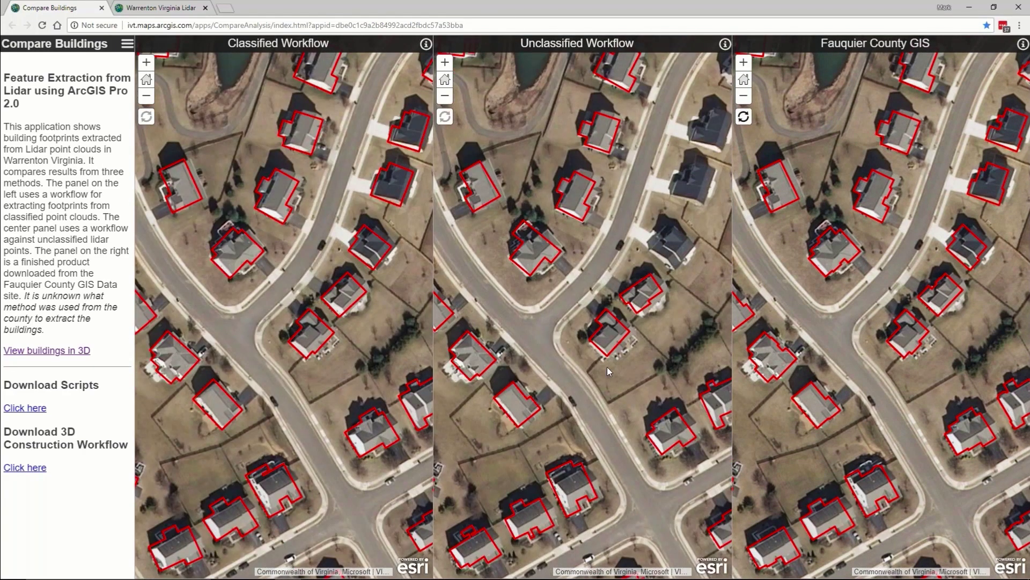
{"action": "left_click_drag", "start_coordinate": [607, 366], "coordinate": [732, 119]}
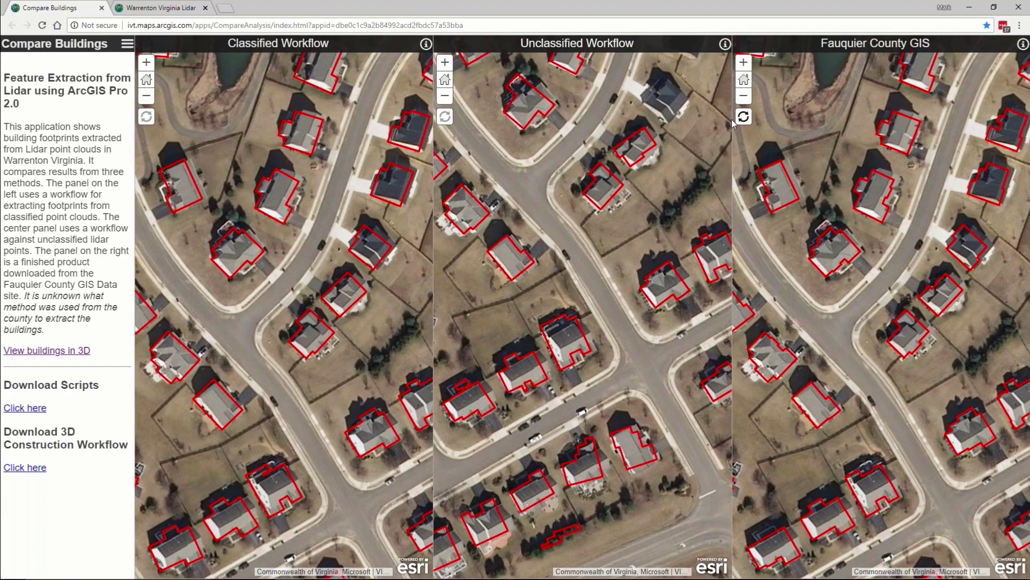
{"action": "left_click", "coordinate": [743, 116]}
{"action": "left_click", "coordinate": [743, 116]}
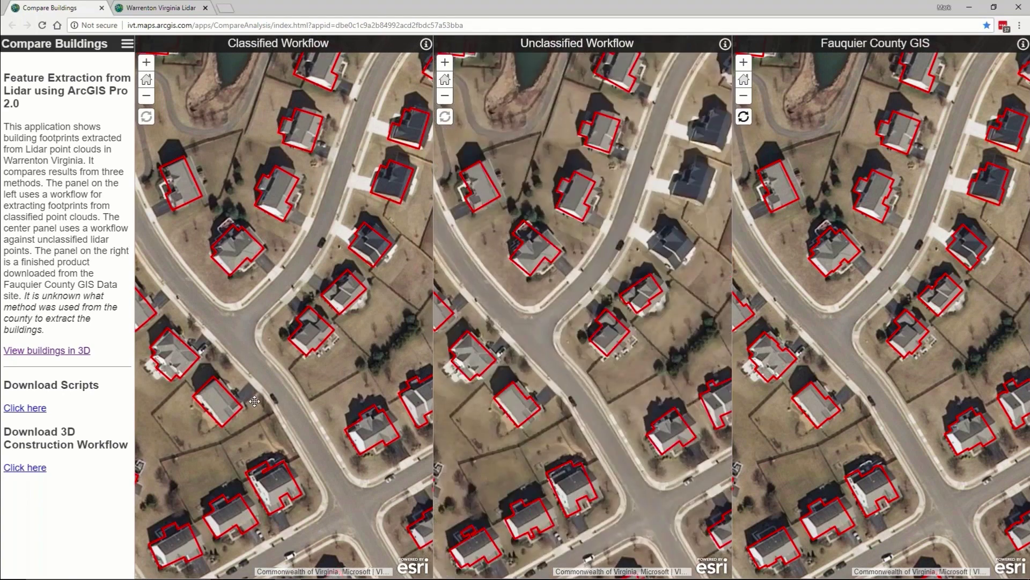
Step: Sync maps to the Classified Workflow map, zoom over the houses, then open 'View buildings in 3D'
{"action": "left_click_drag", "start_coordinate": [255, 401], "coordinate": [252, 193]}
{"action": "left_click", "coordinate": [146, 119]}
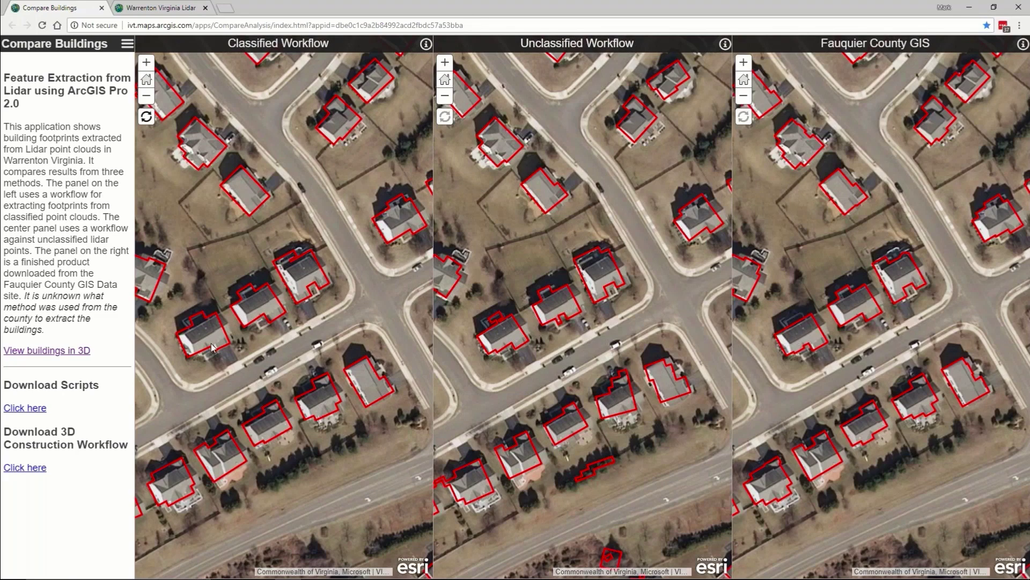
{"action": "scroll", "coordinate": [202, 328], "scroll_direction": "up", "scroll_amount": 1}
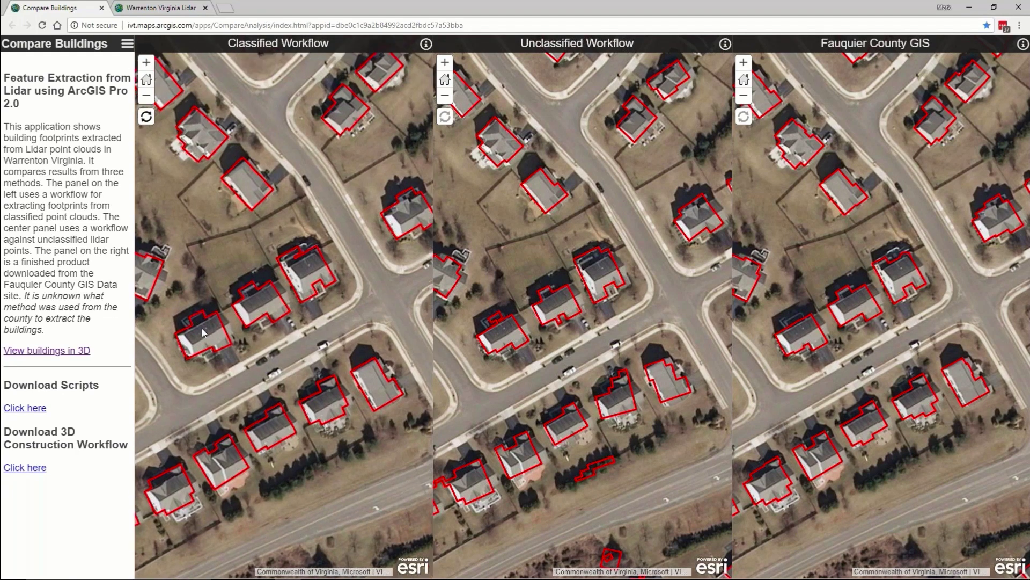
{"action": "scroll", "coordinate": [212, 337], "scroll_direction": "up", "scroll_amount": 1}
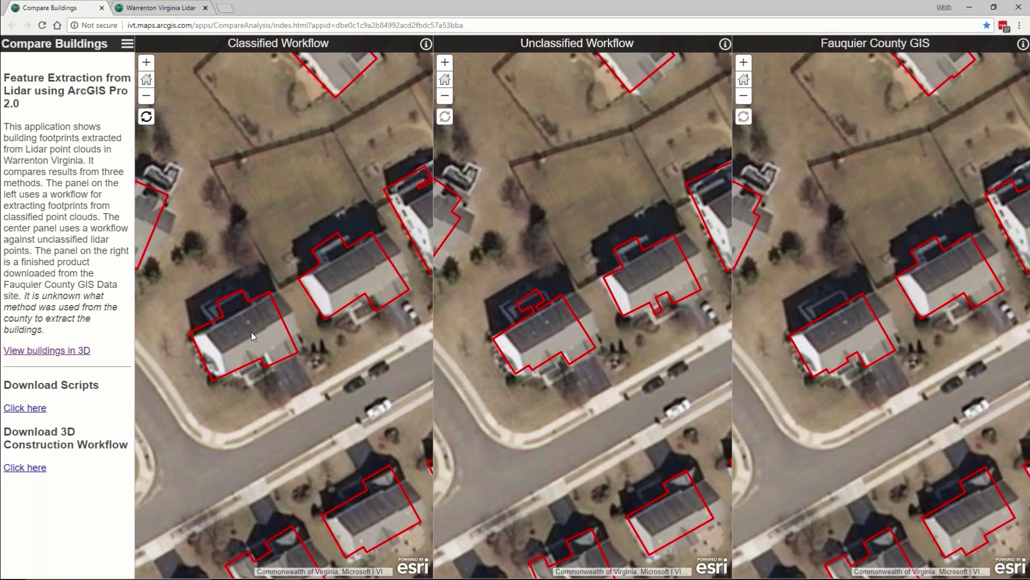
{"action": "left_click_drag", "start_coordinate": [338, 503], "coordinate": [274, 336]}
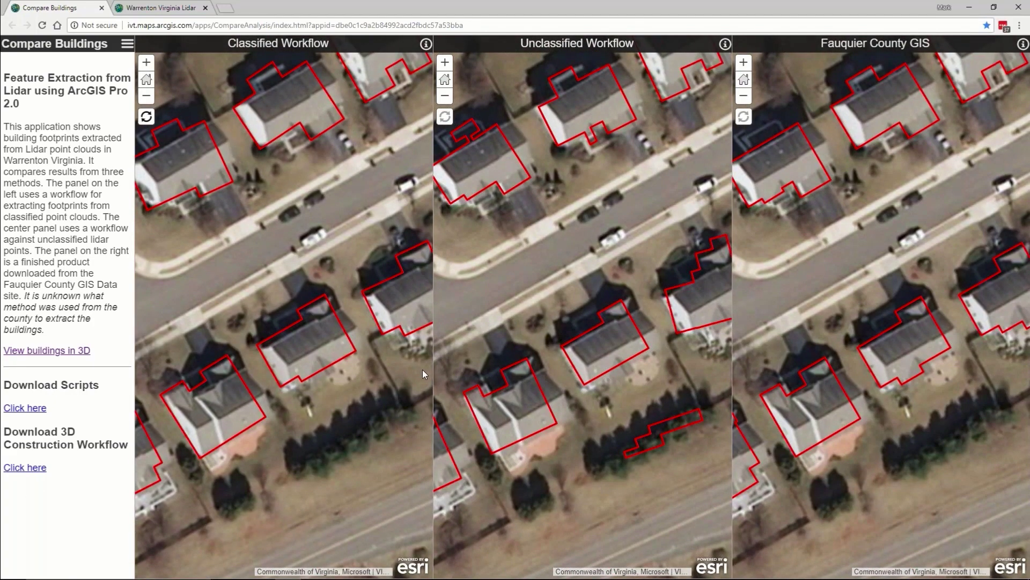
{"action": "left_click_drag", "start_coordinate": [321, 338], "coordinate": [291, 320]}
{"action": "left_click_drag", "start_coordinate": [525, 380], "coordinate": [514, 390]}
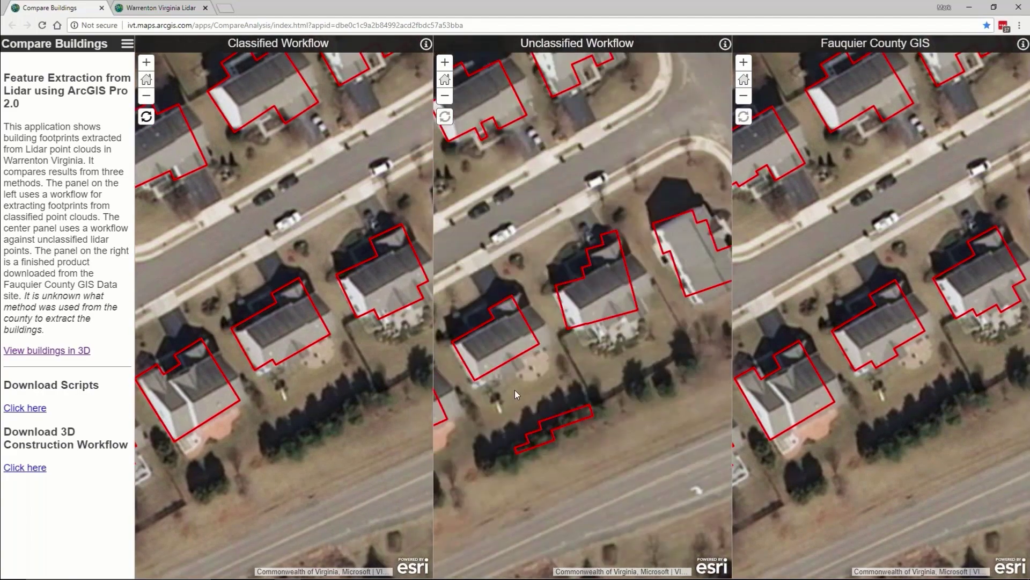
{"action": "left_click", "coordinate": [50, 352]}
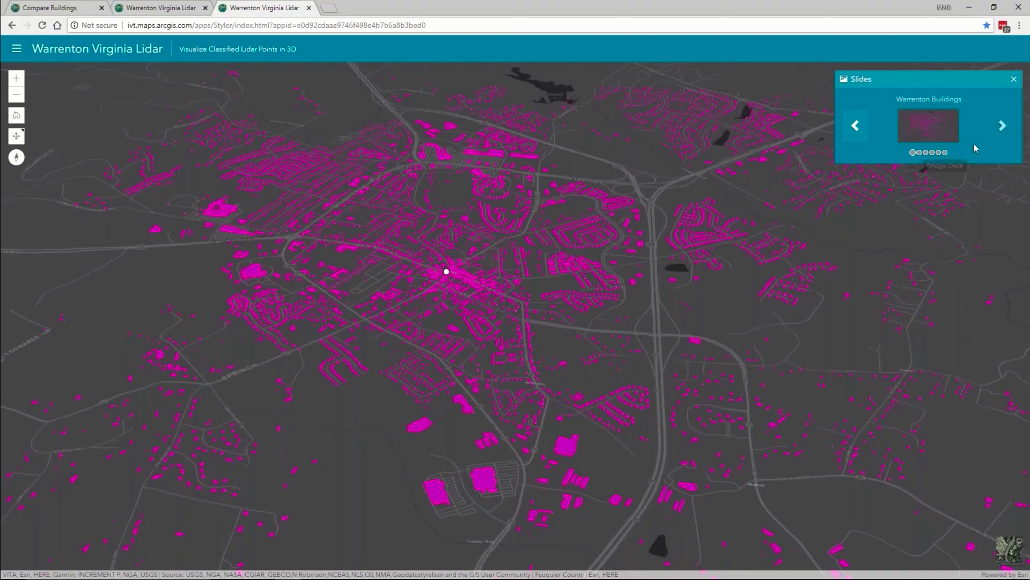
Step: Advance past the lidar point cloud and Downtown Building slides to 'Downtown Buildings with Points'
{"action": "left_click", "coordinate": [1002, 128]}
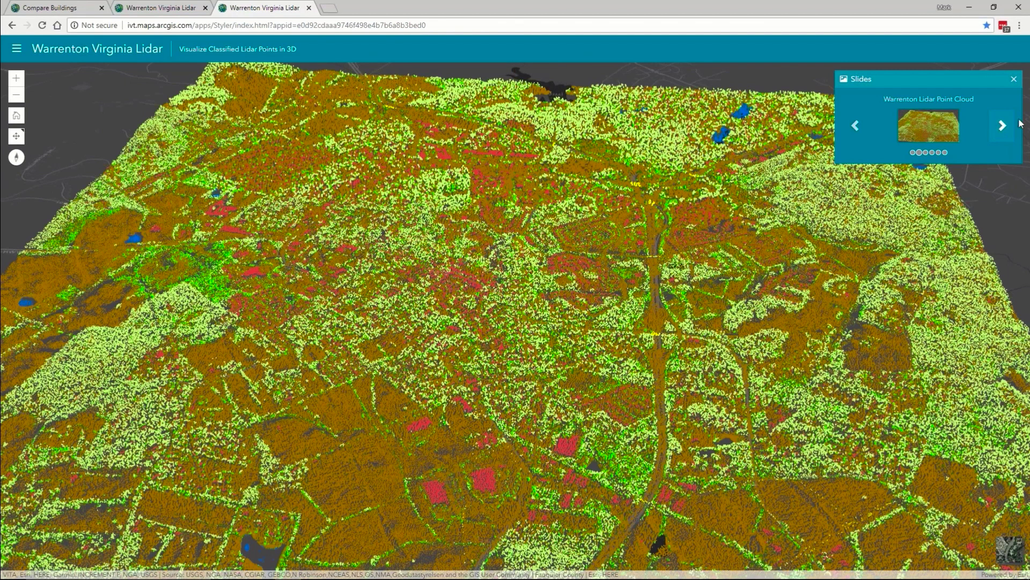
{"action": "left_click", "coordinate": [1003, 128]}
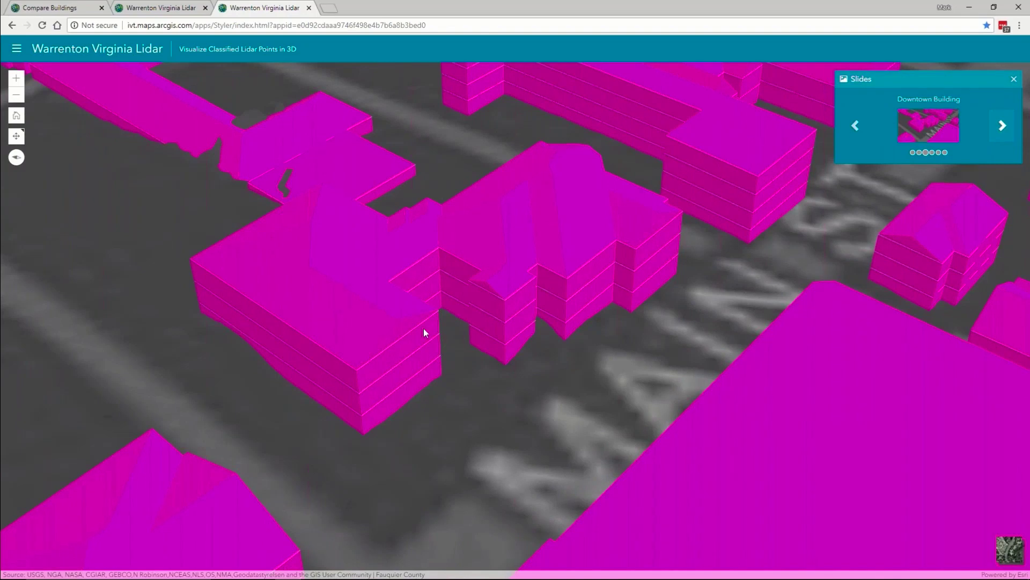
{"action": "scroll", "coordinate": [374, 400], "scroll_direction": "up", "scroll_amount": 2}
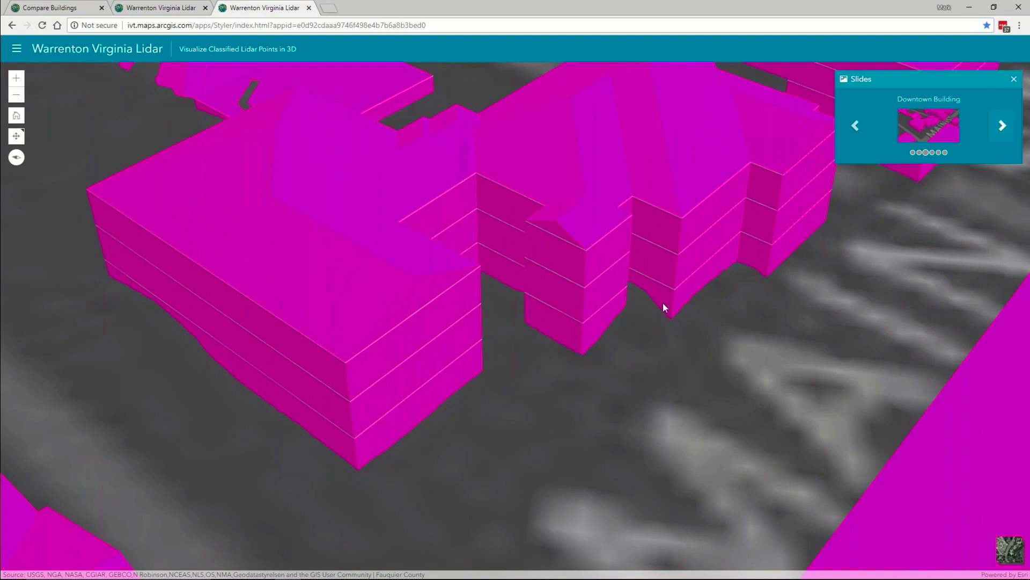
{"action": "left_click", "coordinate": [1004, 126]}
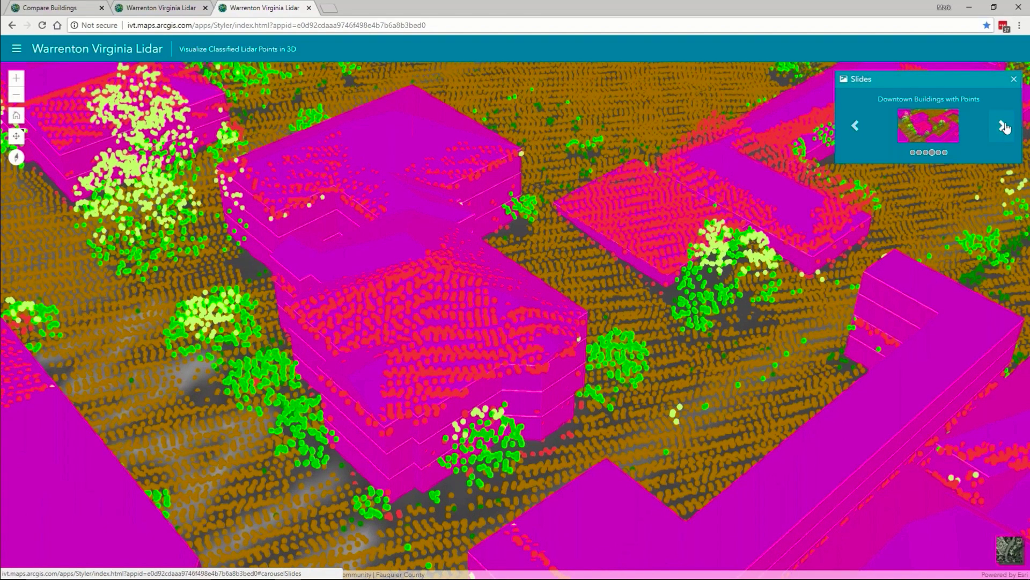
Step: Step through Circular Building and Bridge Deck slides, tilting along the road, back to Warrenton Buildings
{"action": "left_click", "coordinate": [1003, 127]}
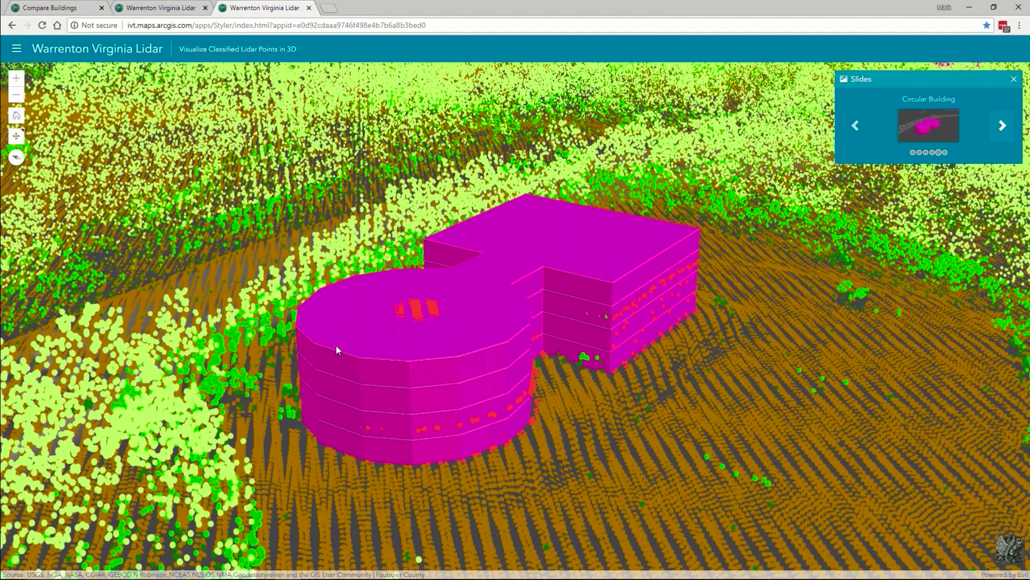
{"action": "left_click", "coordinate": [1001, 127]}
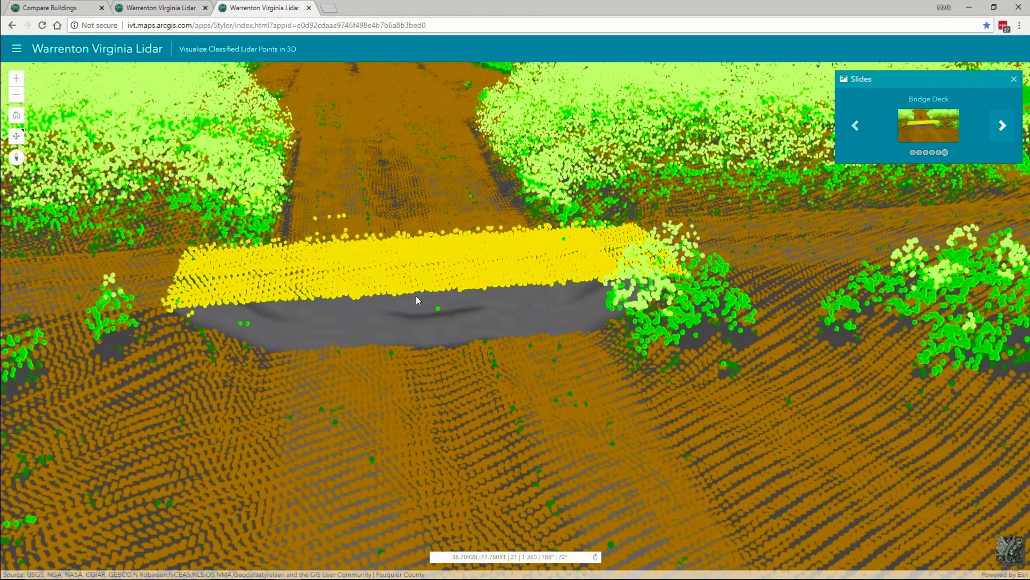
{"action": "left_click_drag", "start_coordinate": [420, 299], "coordinate": [412, 333]}
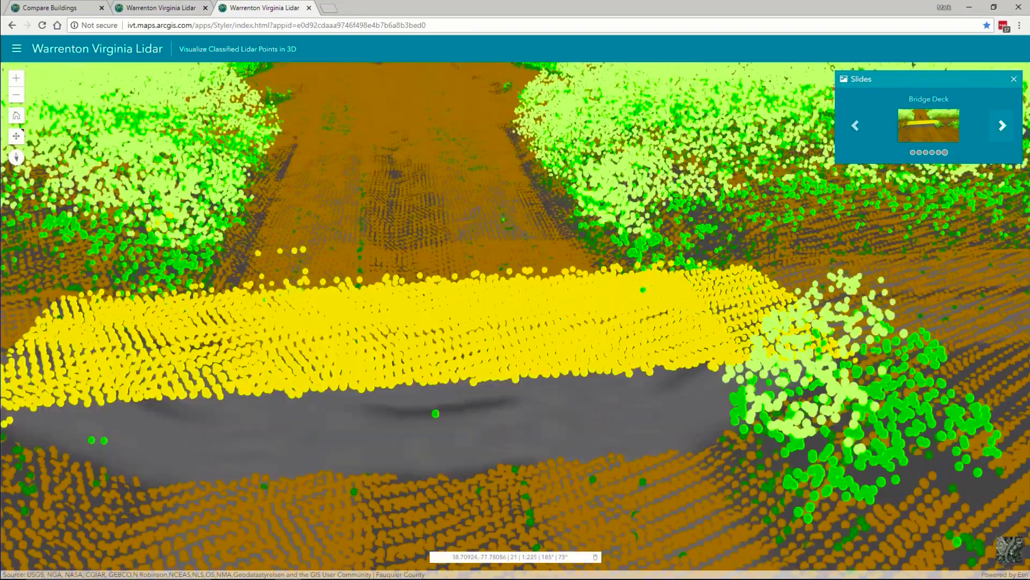
{"action": "left_click", "coordinate": [1002, 125]}
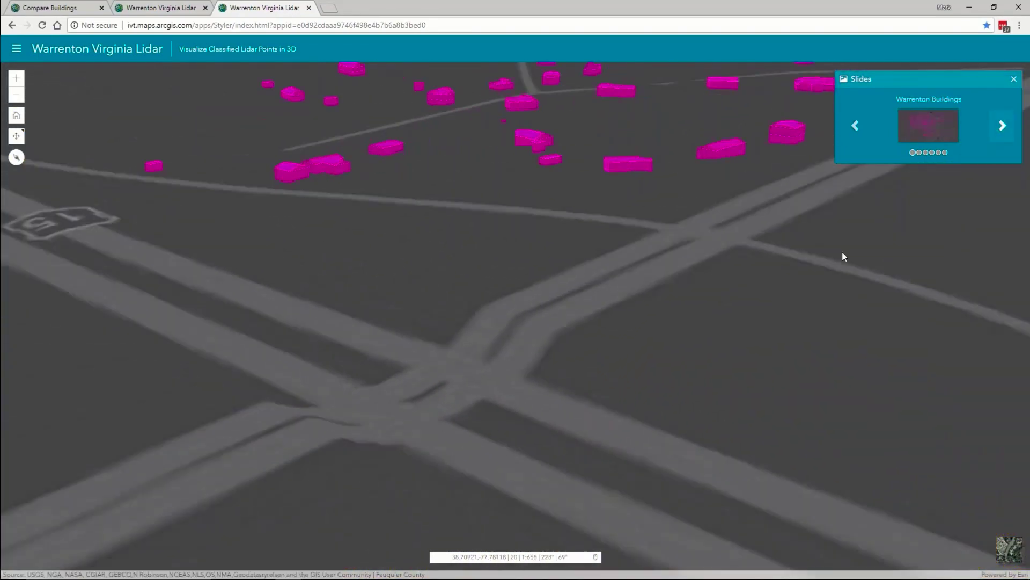